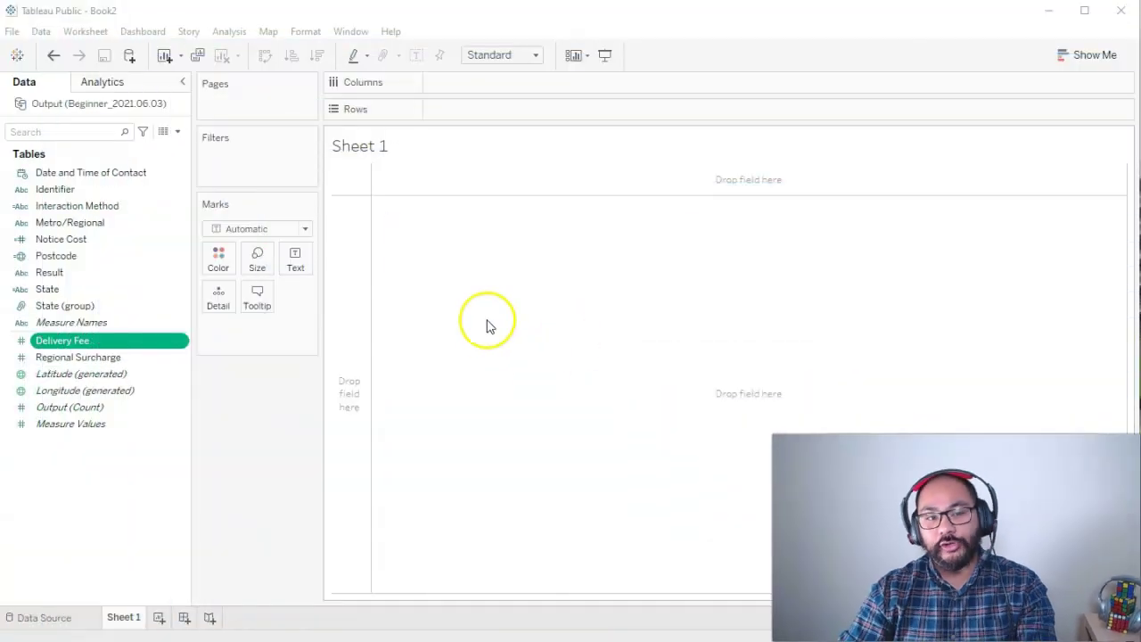
Put State (group) on Rows and SUM(Delivery Fee) on Columns as horizontal bars.
click(62, 310)
double_click(52, 307)
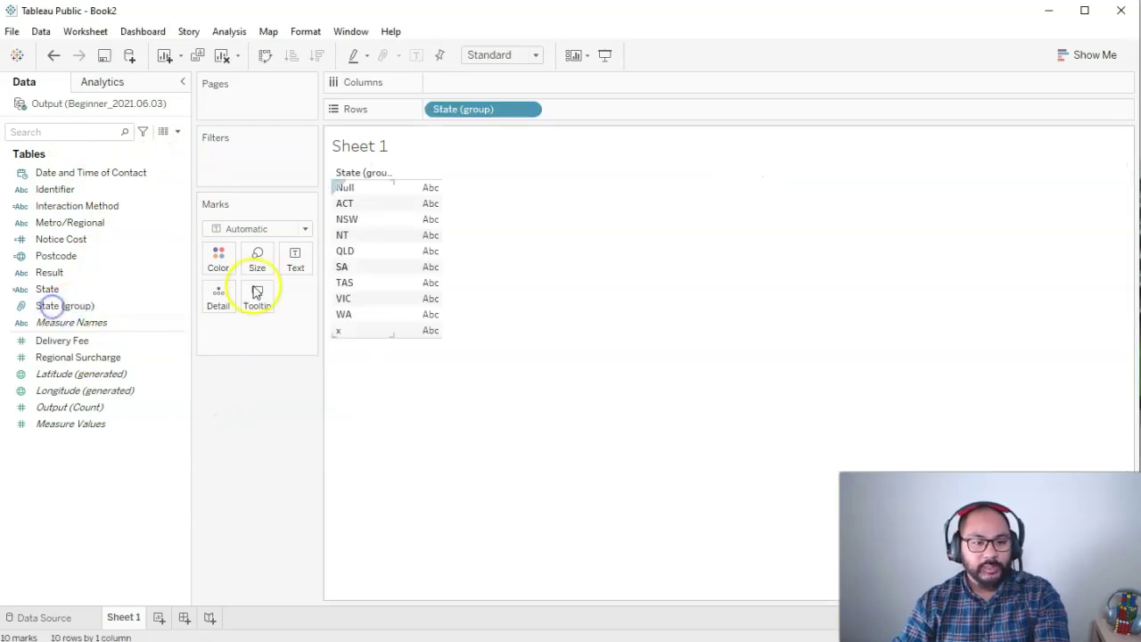
click(348, 185)
click(62, 342)
drag(67, 346, 501, 85)
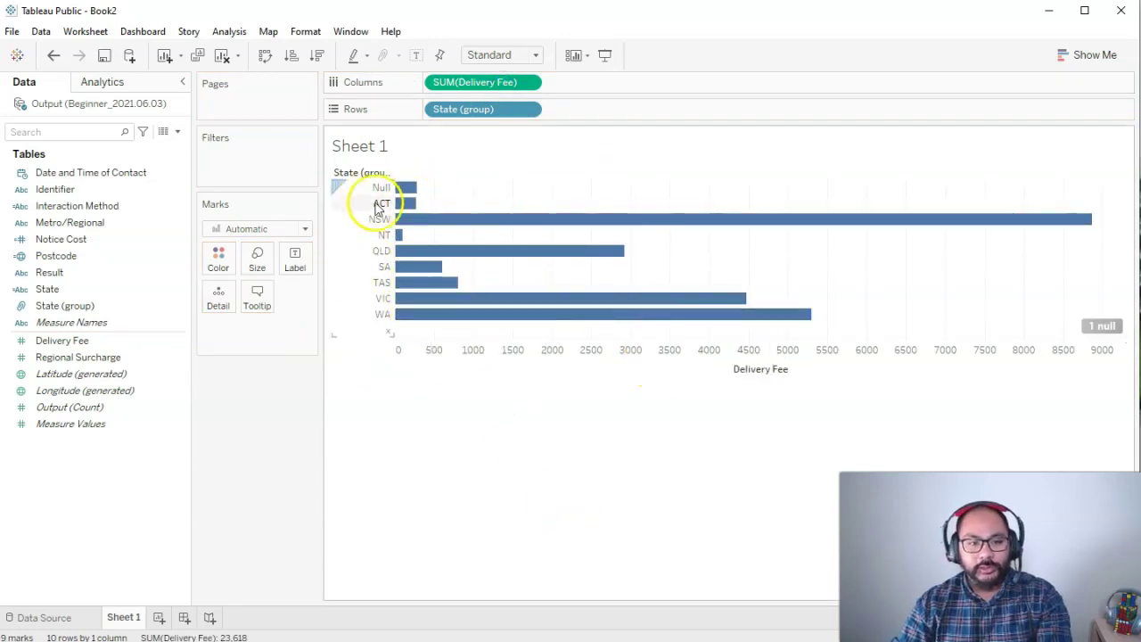
Make the state rows taller and point out the Null and x rows.
drag(375, 202, 375, 203)
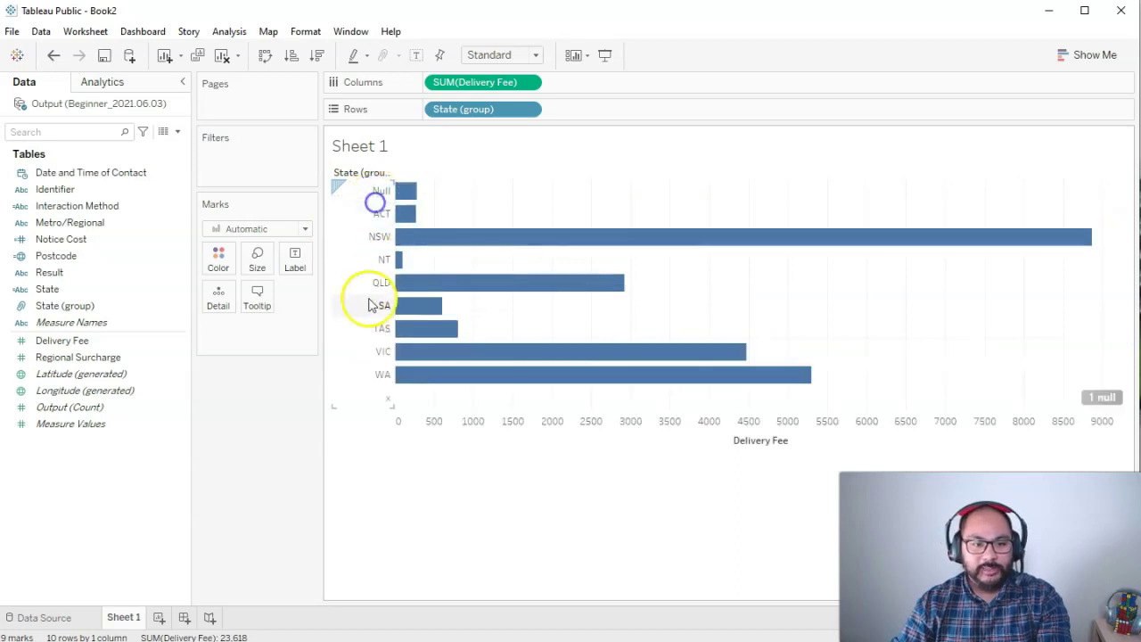
click(374, 190)
ctrl+click(348, 405)
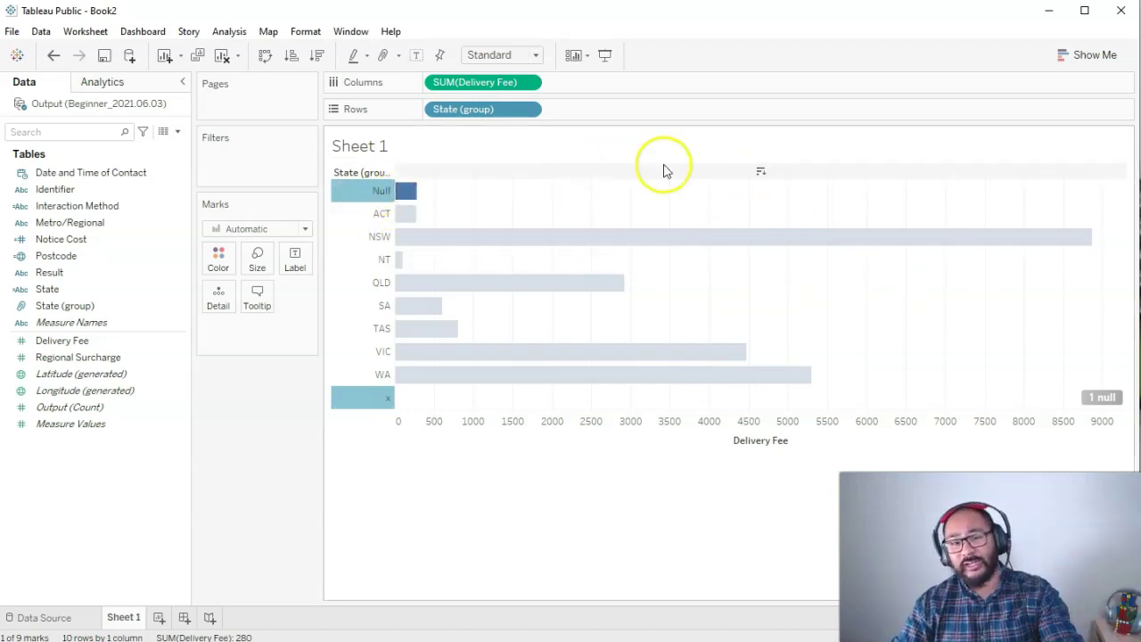
click(604, 193)
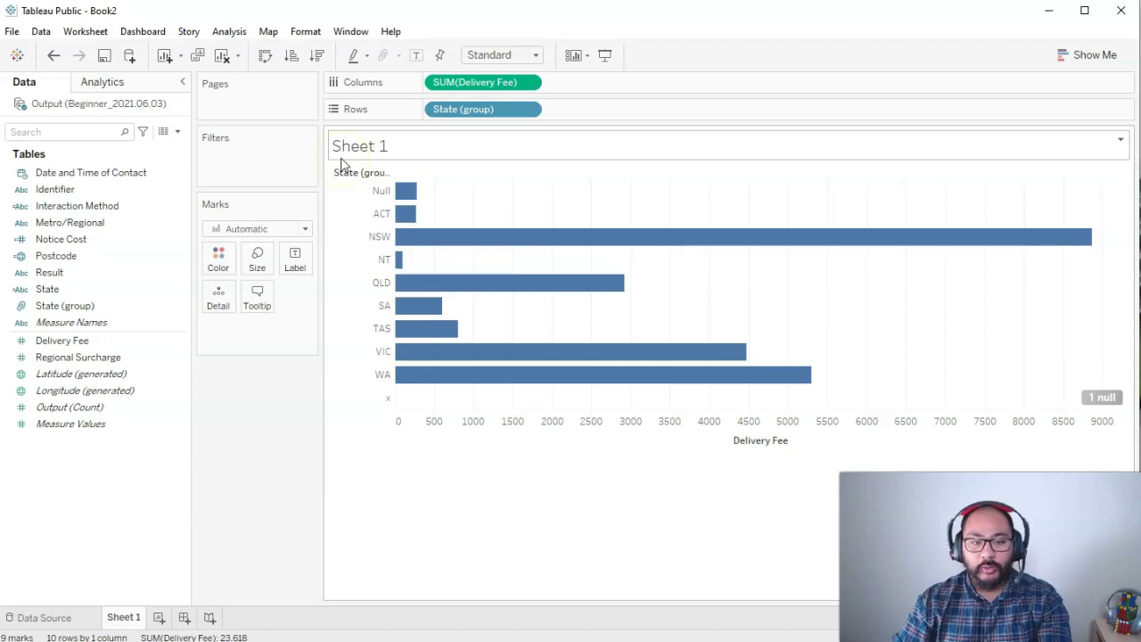
mouse_move(608, 237)
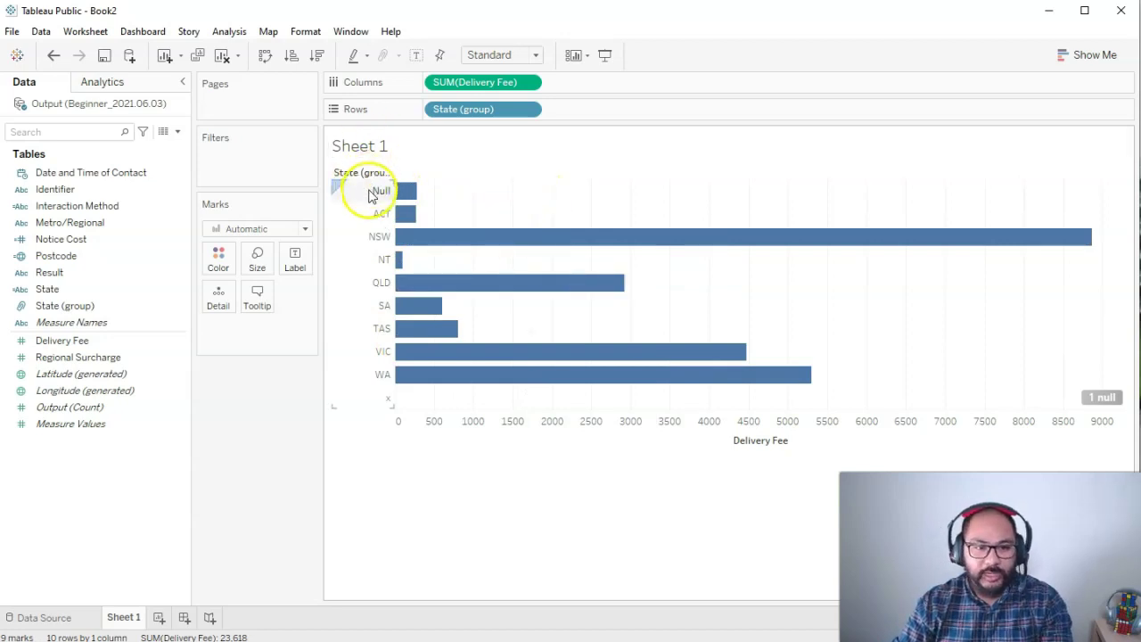
mouse_move(419, 208)
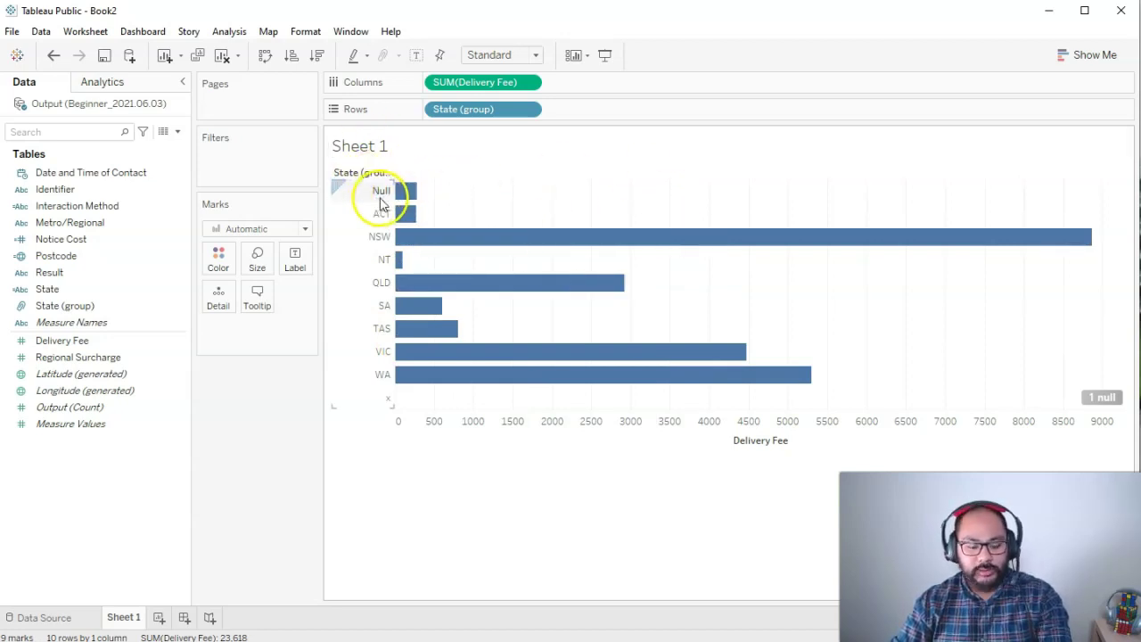
drag(430, 182, 395, 165)
drag(398, 382, 405, 387)
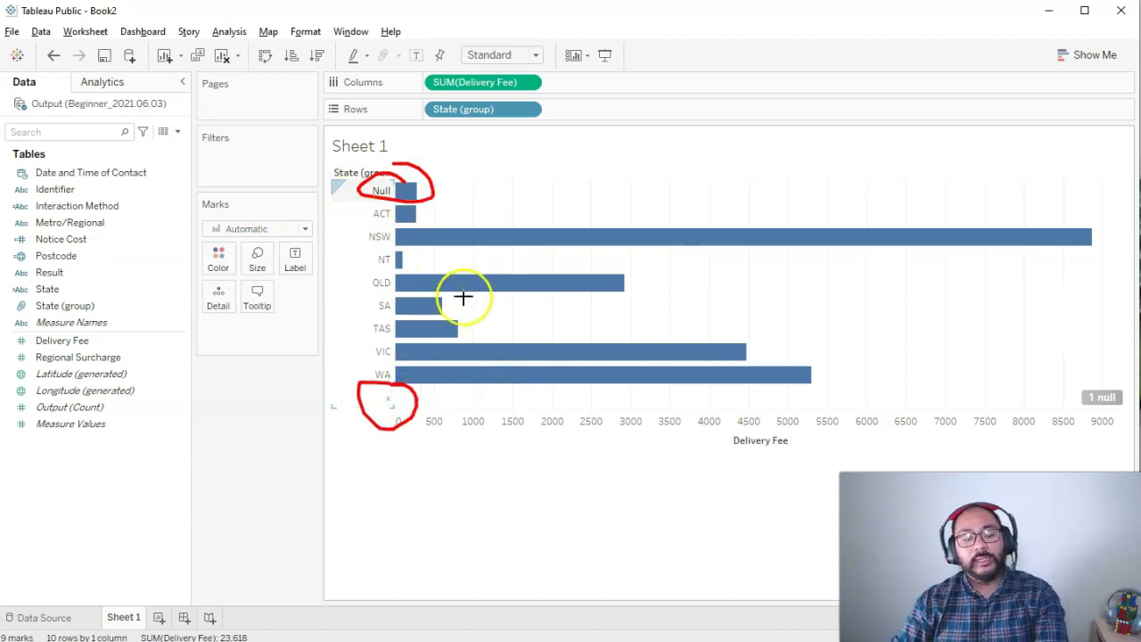
key(Escape)
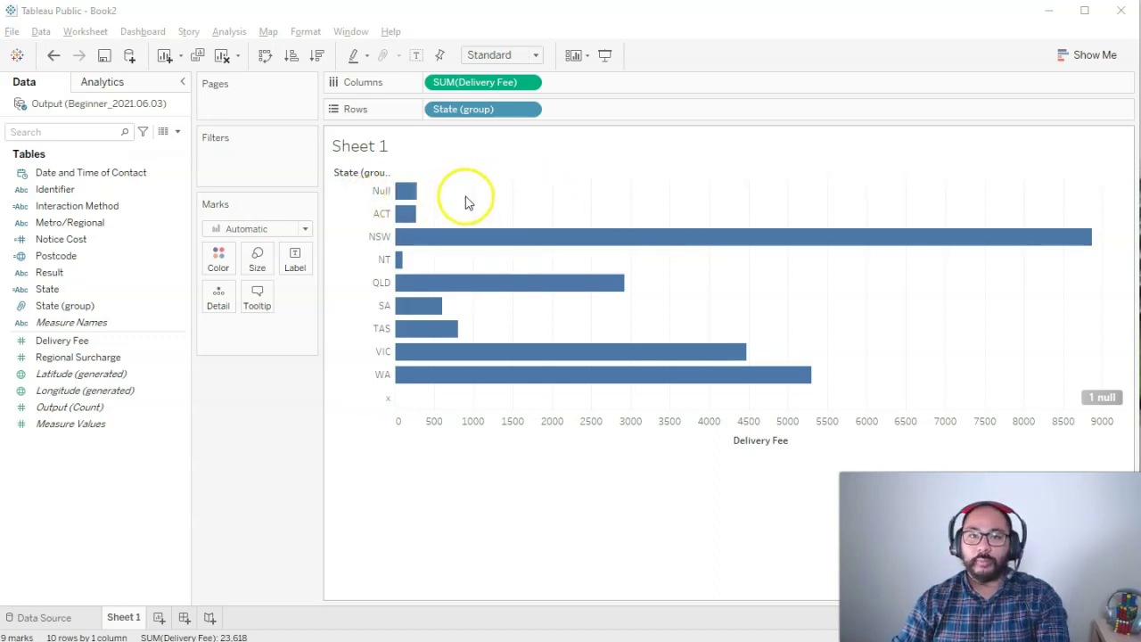
Exclude the Null row header, creating a State (group) filter that leaves ACT through WA plus x.
click(361, 197)
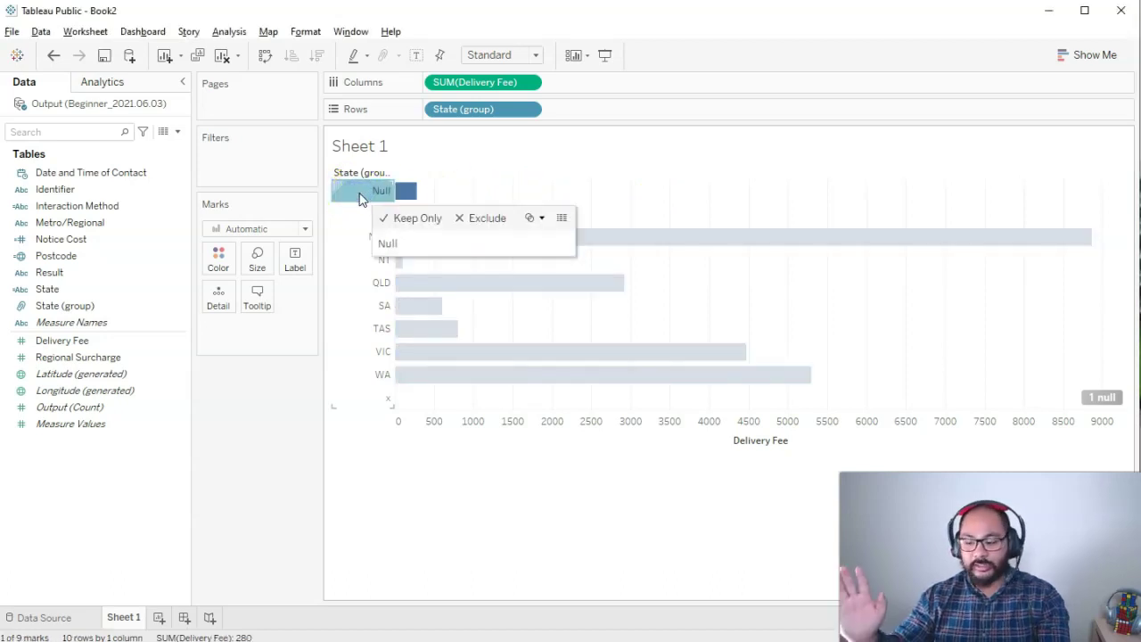
click(504, 188)
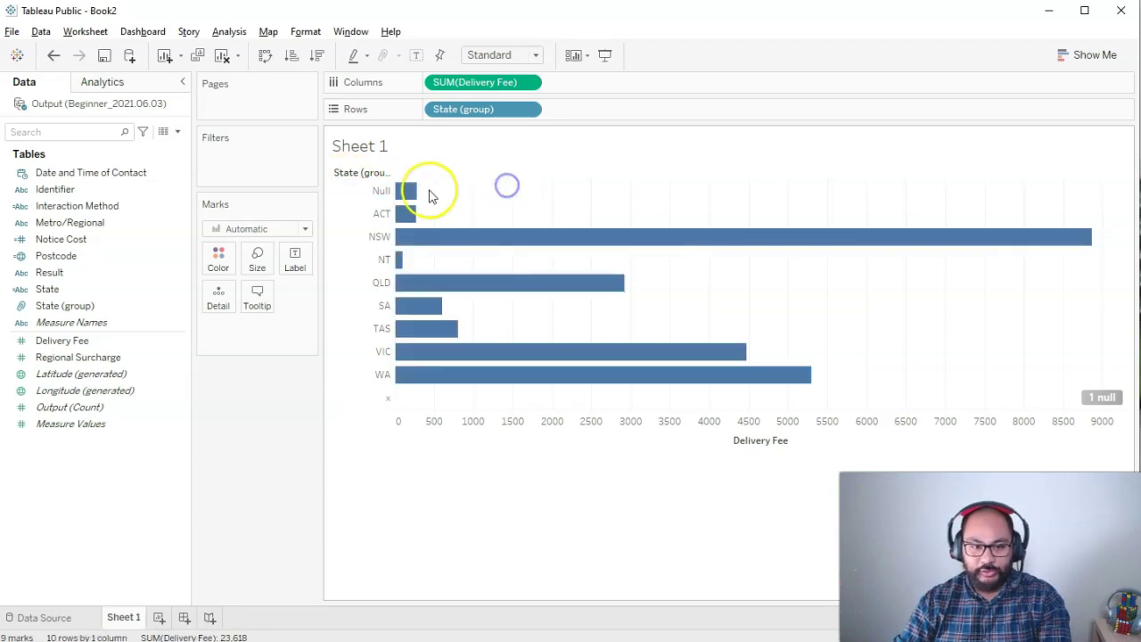
click(364, 192)
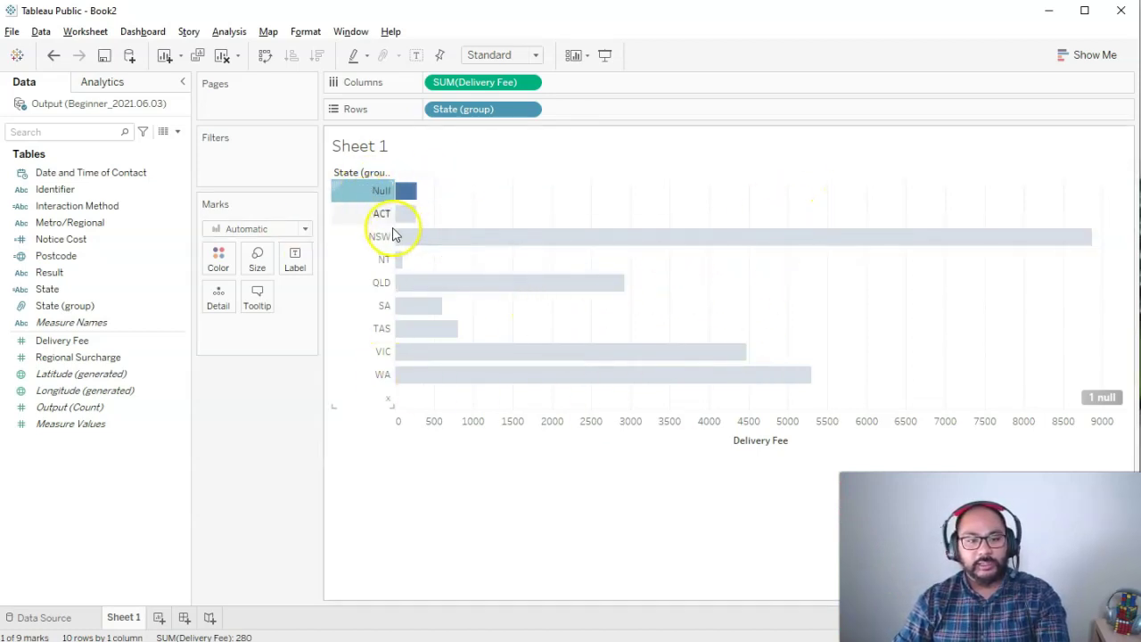
mouse_move(356, 197)
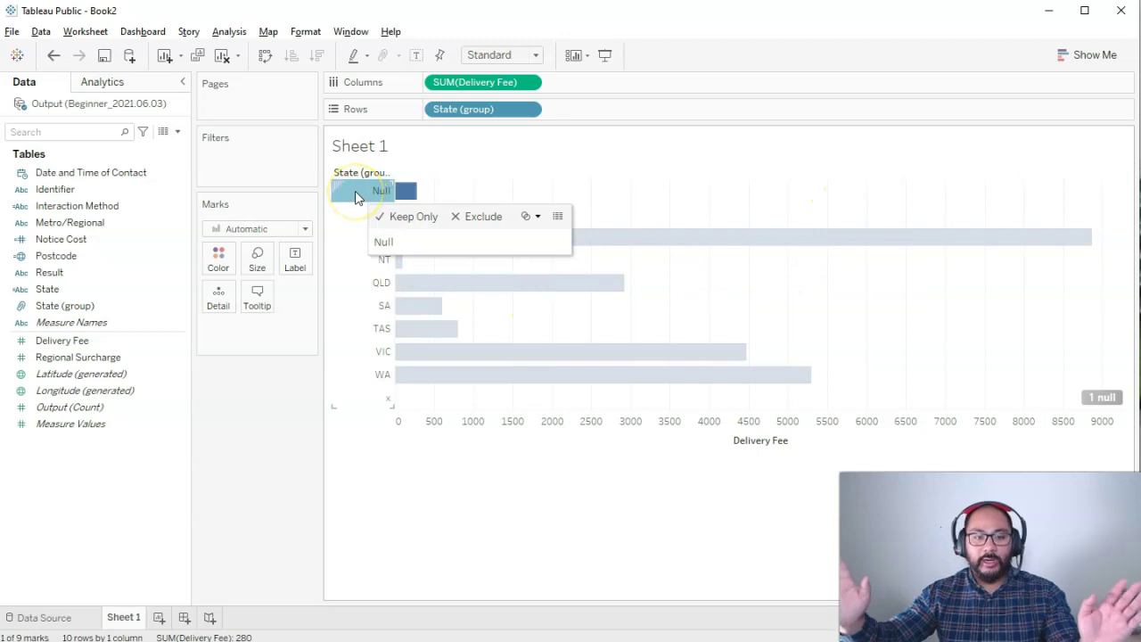
click(483, 222)
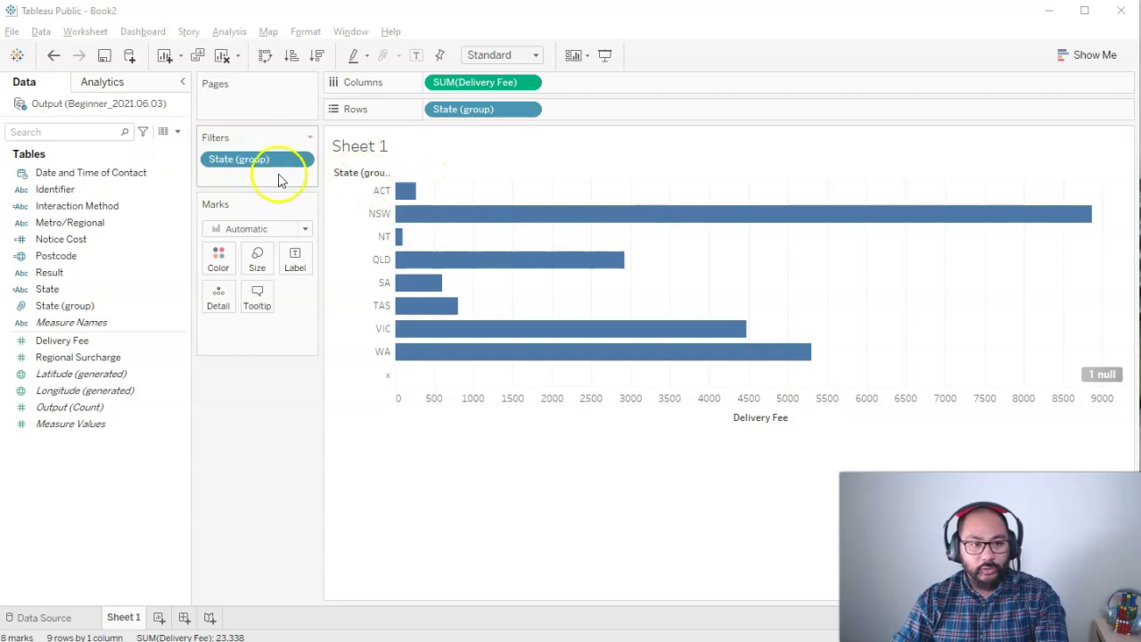
Edit the State (group) filter to exclude x alongside Null, apply and confirm.
right_click(262, 161)
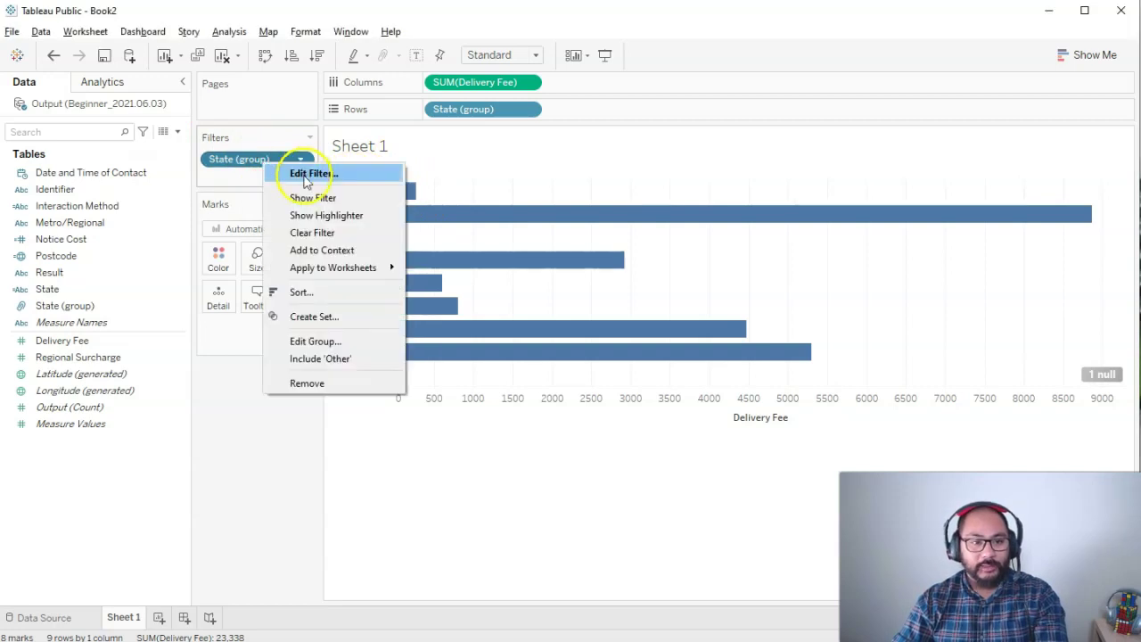
click(305, 173)
drag(513, 118, 682, 99)
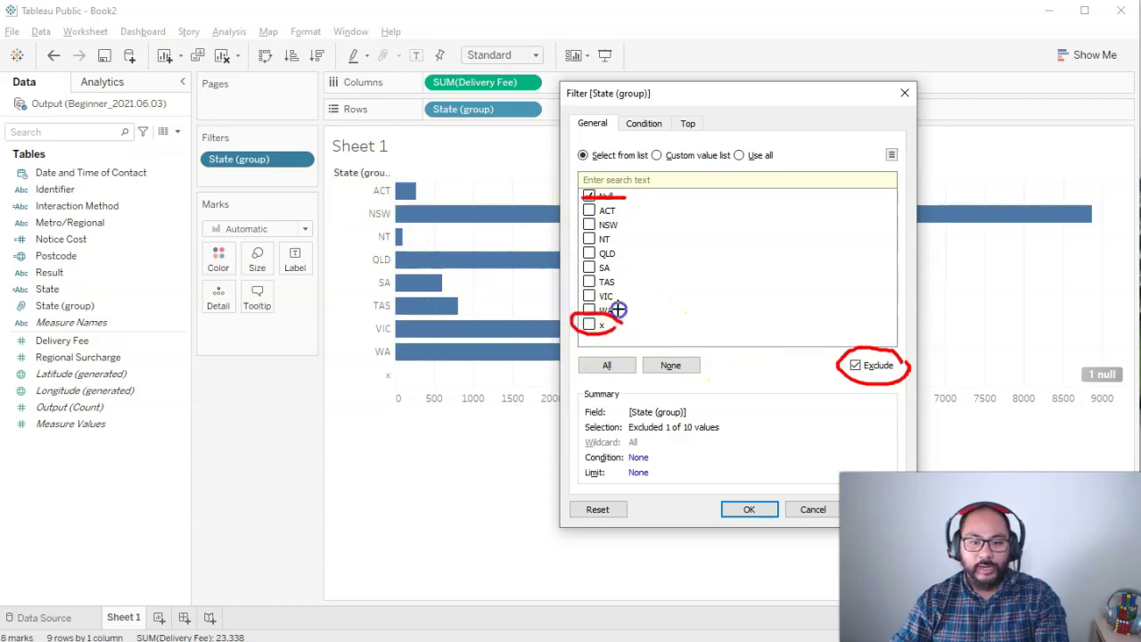
key(Escape)
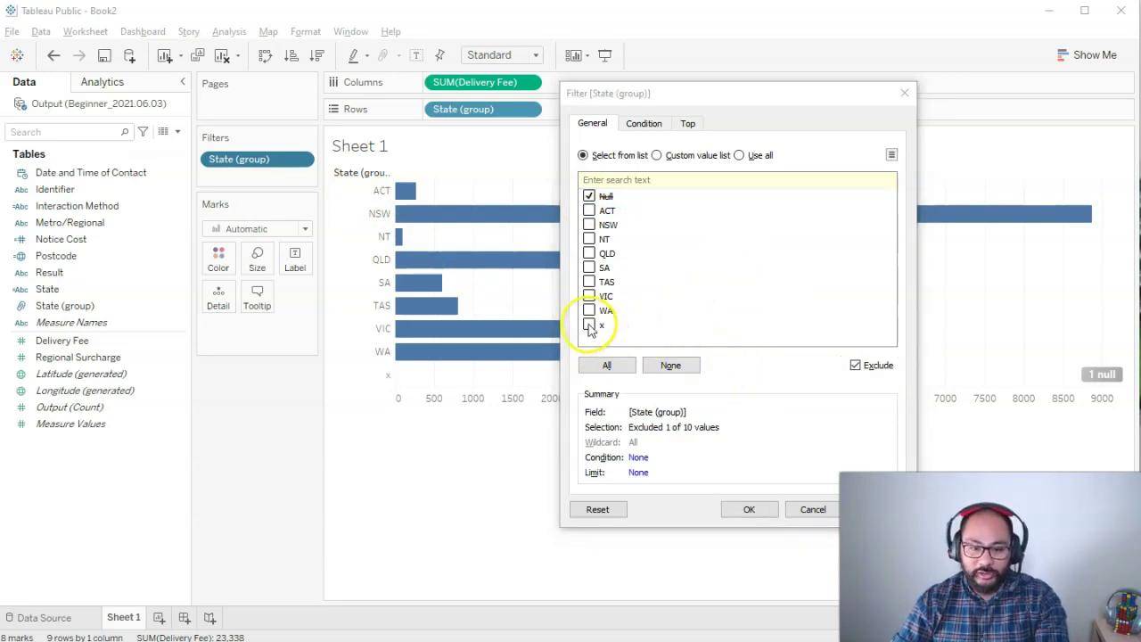
click(588, 325)
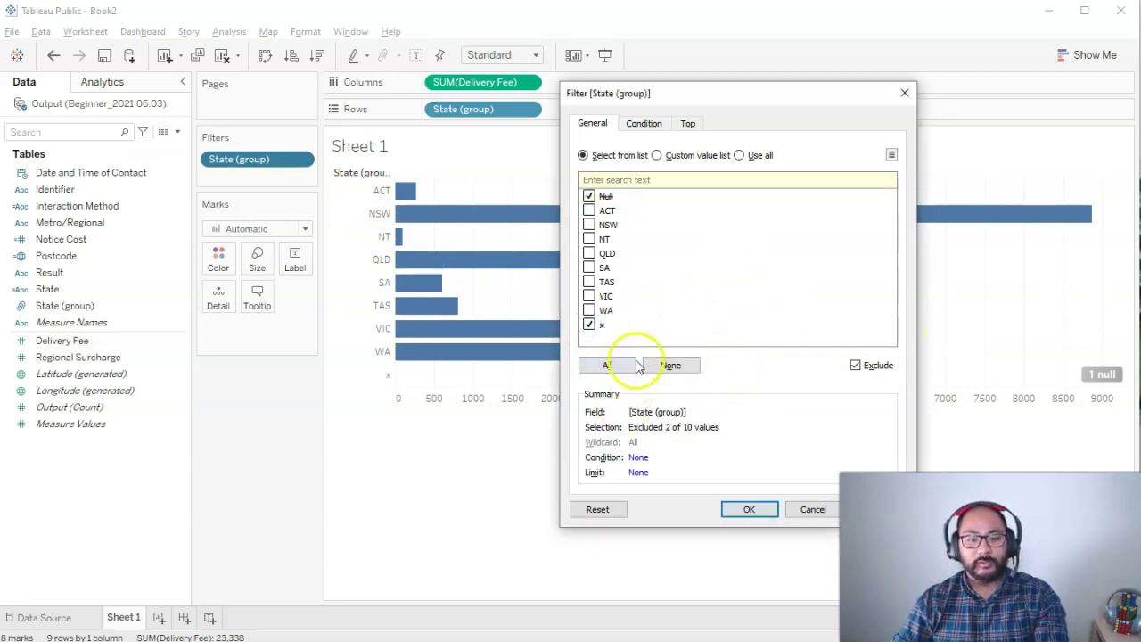
click(863, 509)
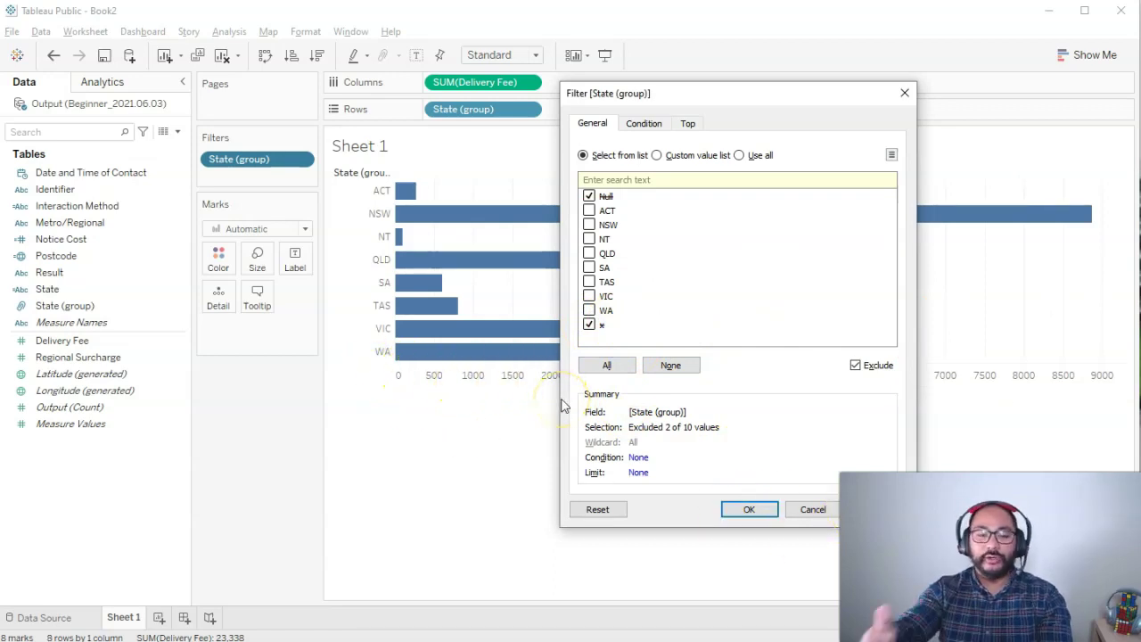
click(739, 509)
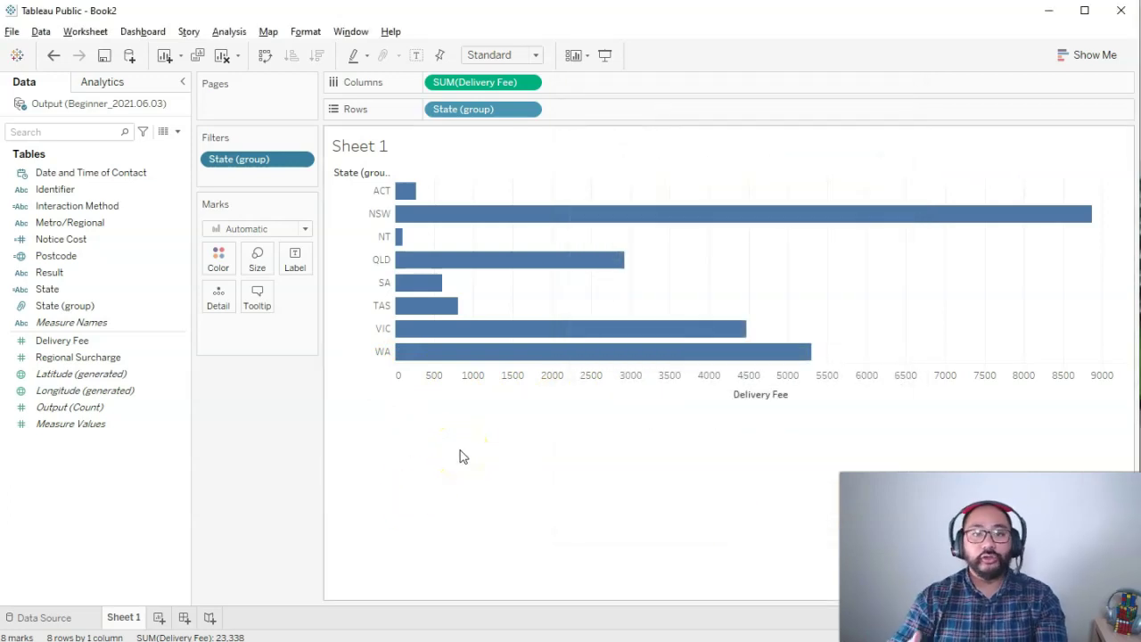
Drag the State (group) pill off the Filters shelf so Null and x reappear.
click(255, 190)
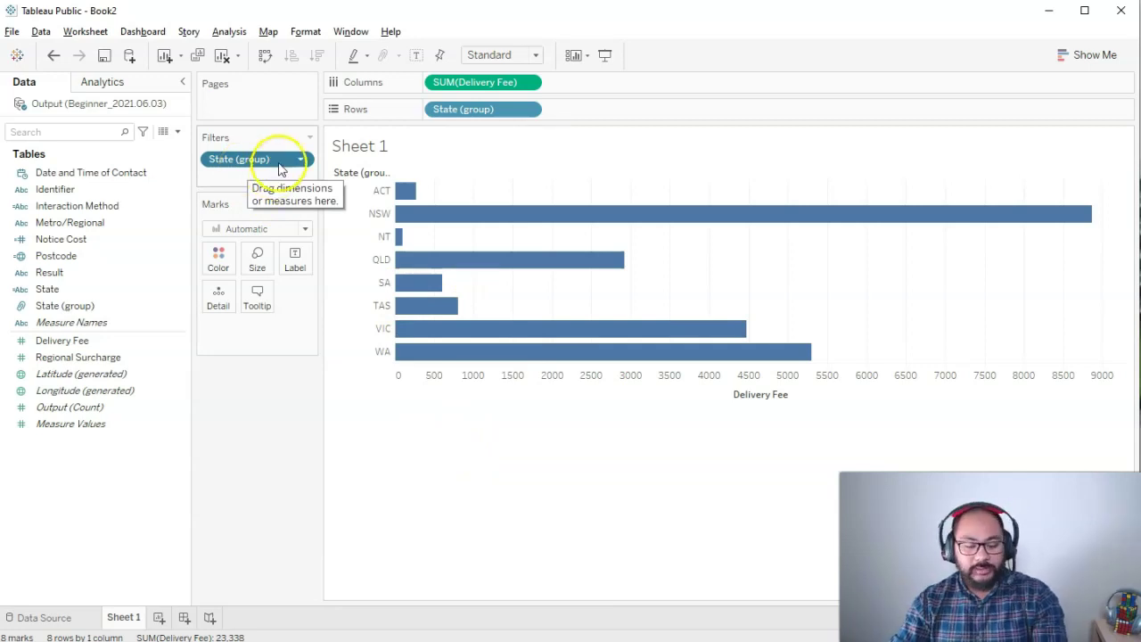
right_click(256, 160)
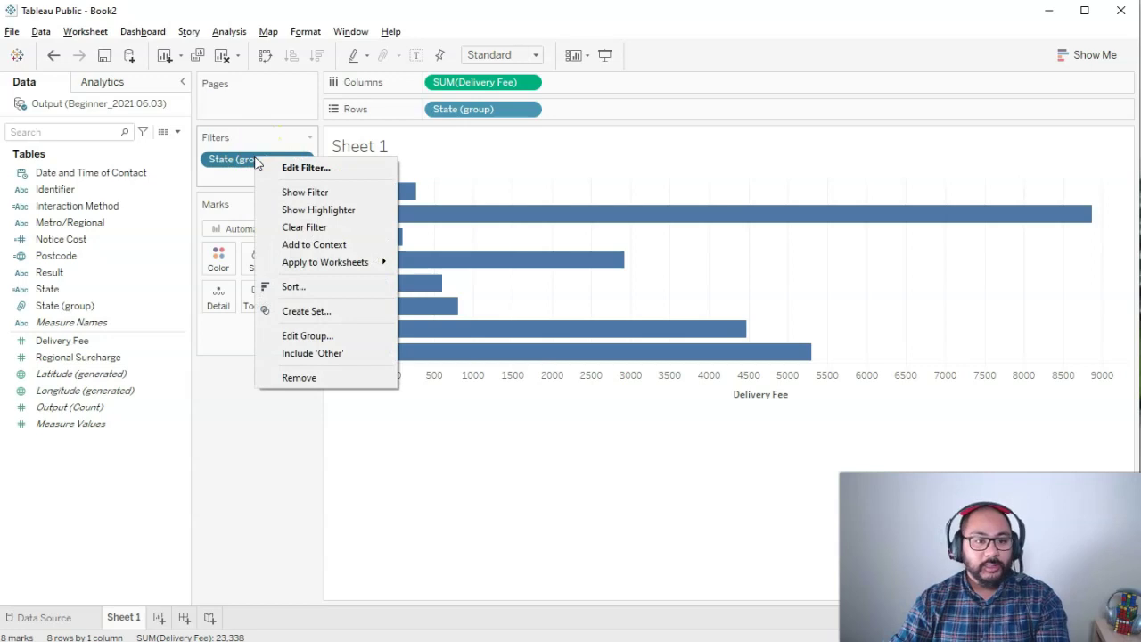
click(299, 378)
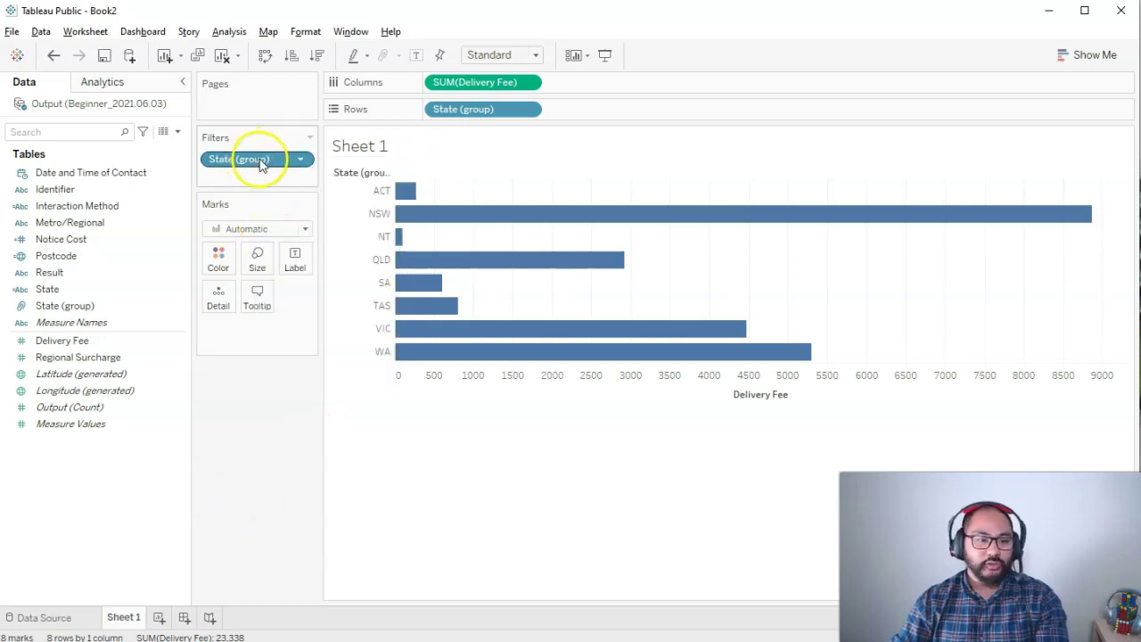
drag(260, 162, 257, 448)
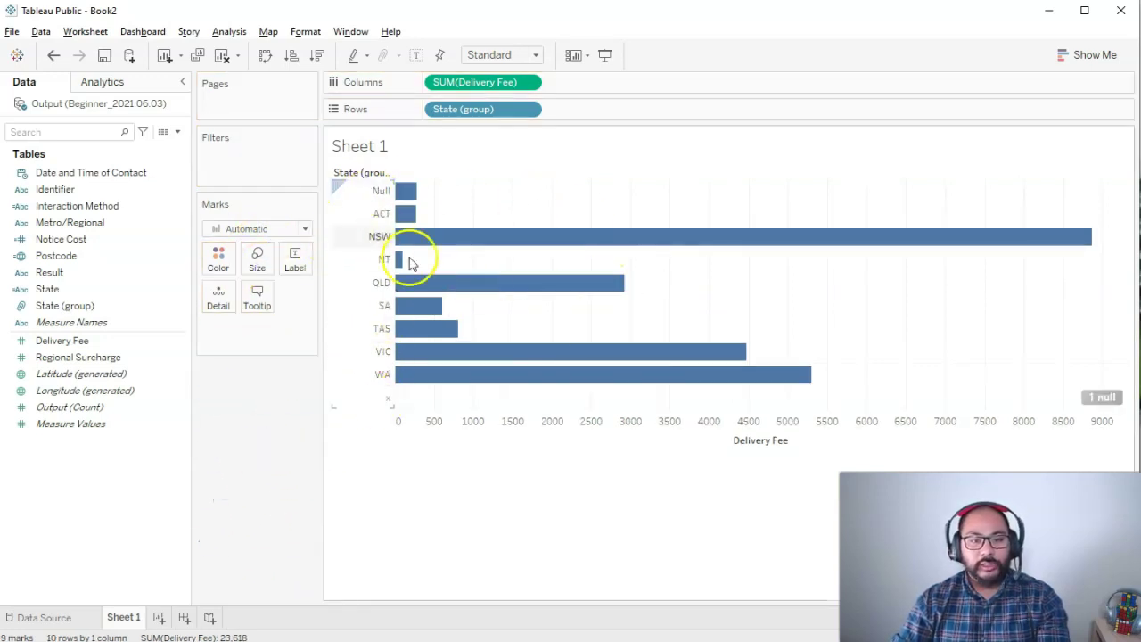
Select the ACT through WA rows and keep only those eight states.
click(357, 215)
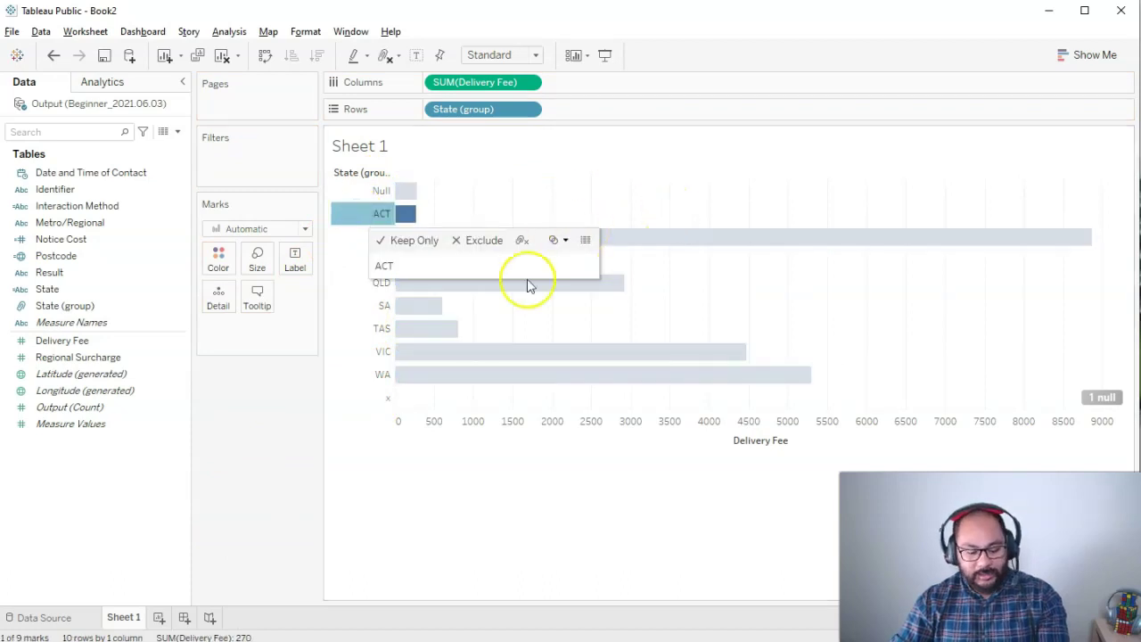
ctrl+click(349, 237)
ctrl+click(349, 264)
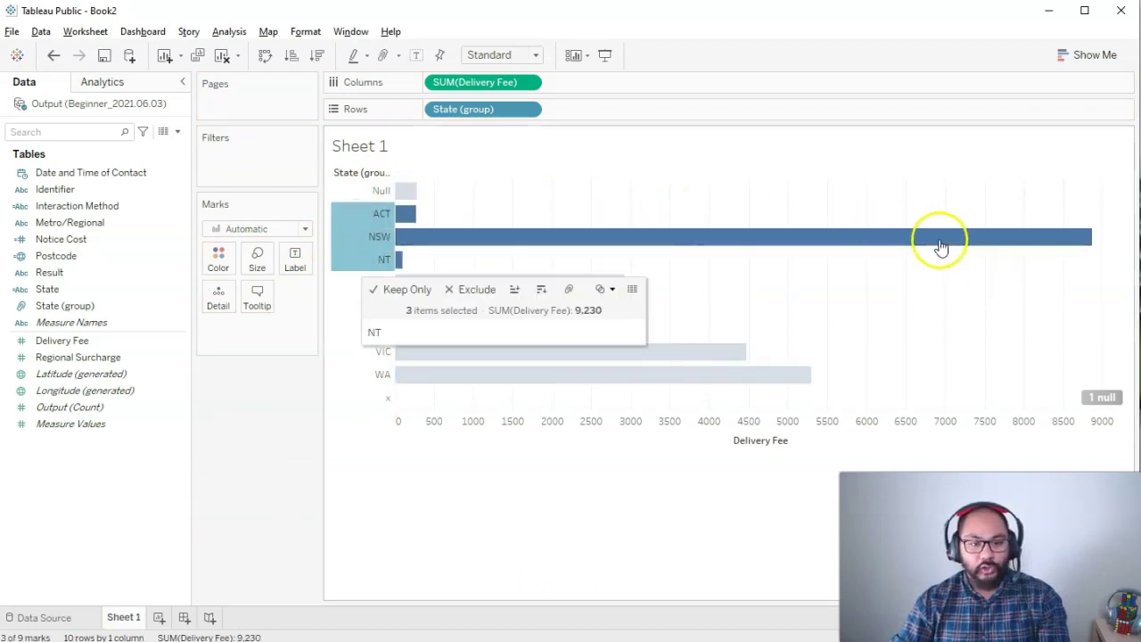
shift+click(351, 378)
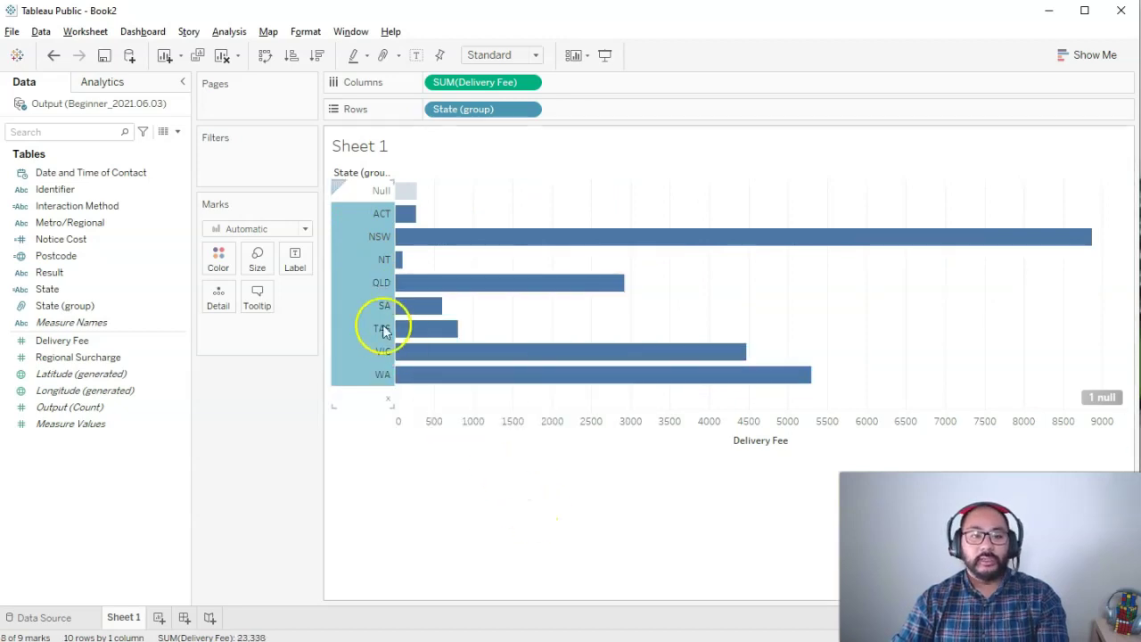
mouse_move(363, 285)
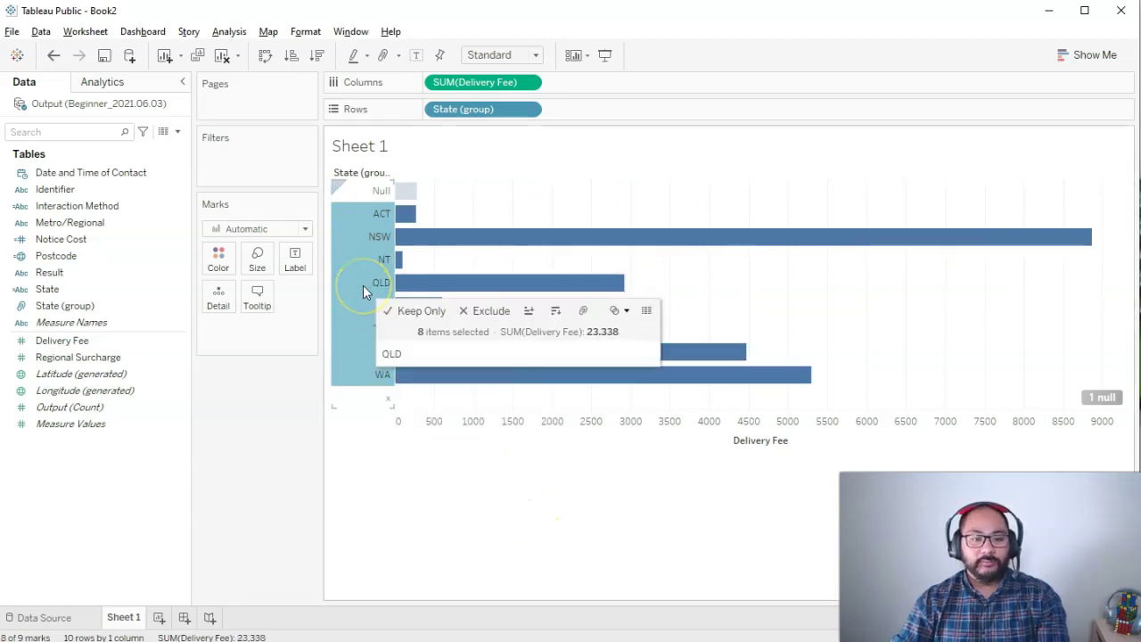
click(415, 312)
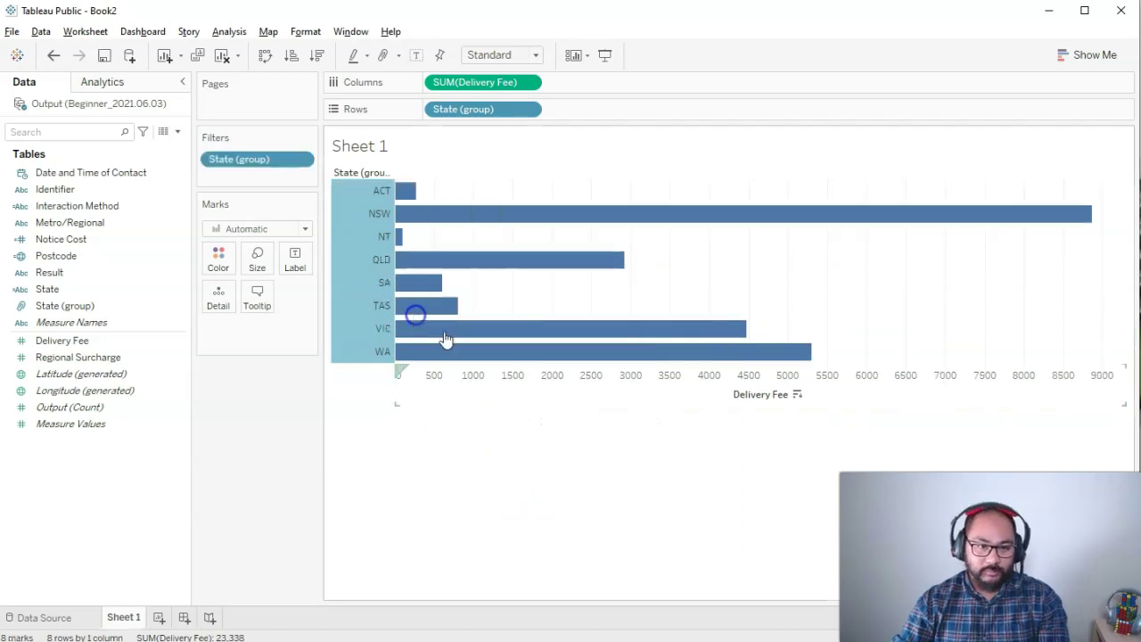
Review the new State (group) filter settings and close them keeping the eight states.
right_click(254, 161)
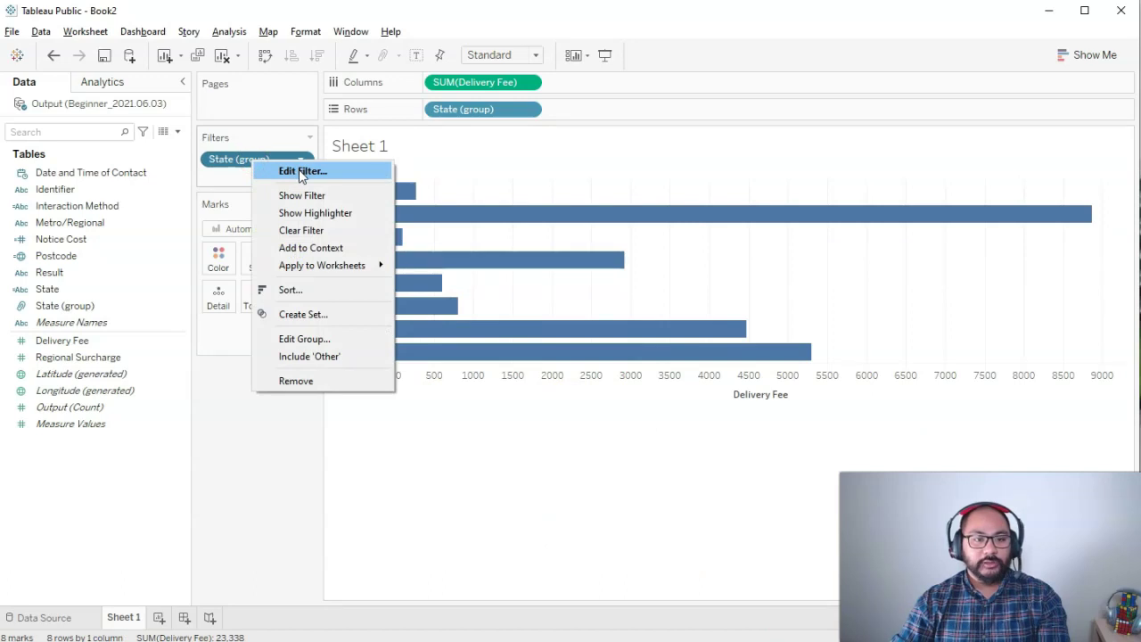
click(302, 171)
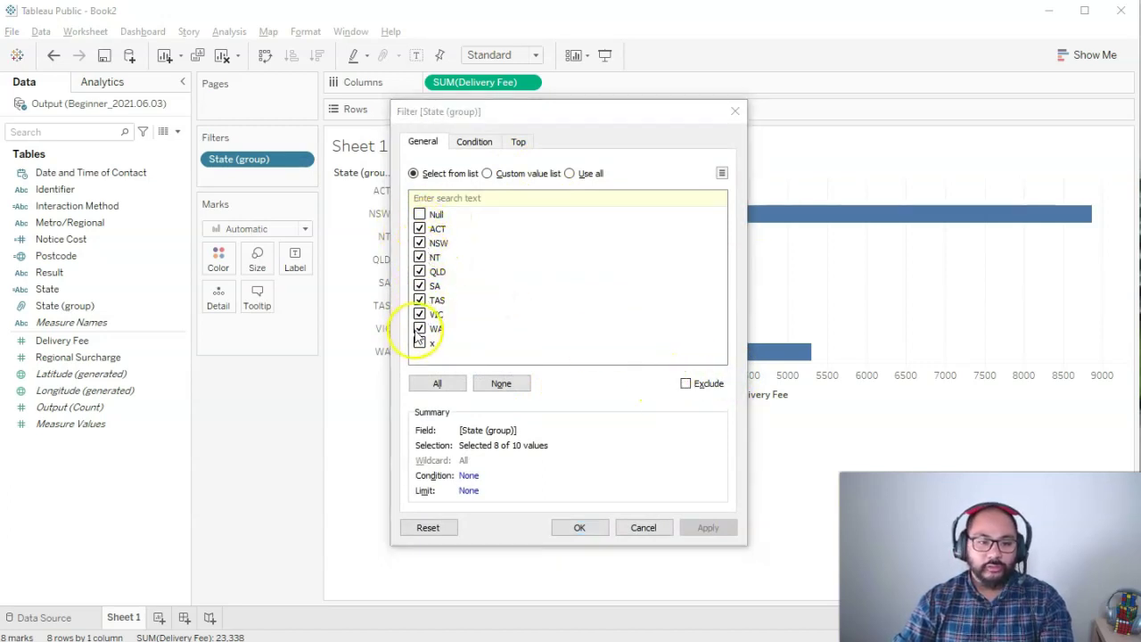
drag(543, 109, 714, 51)
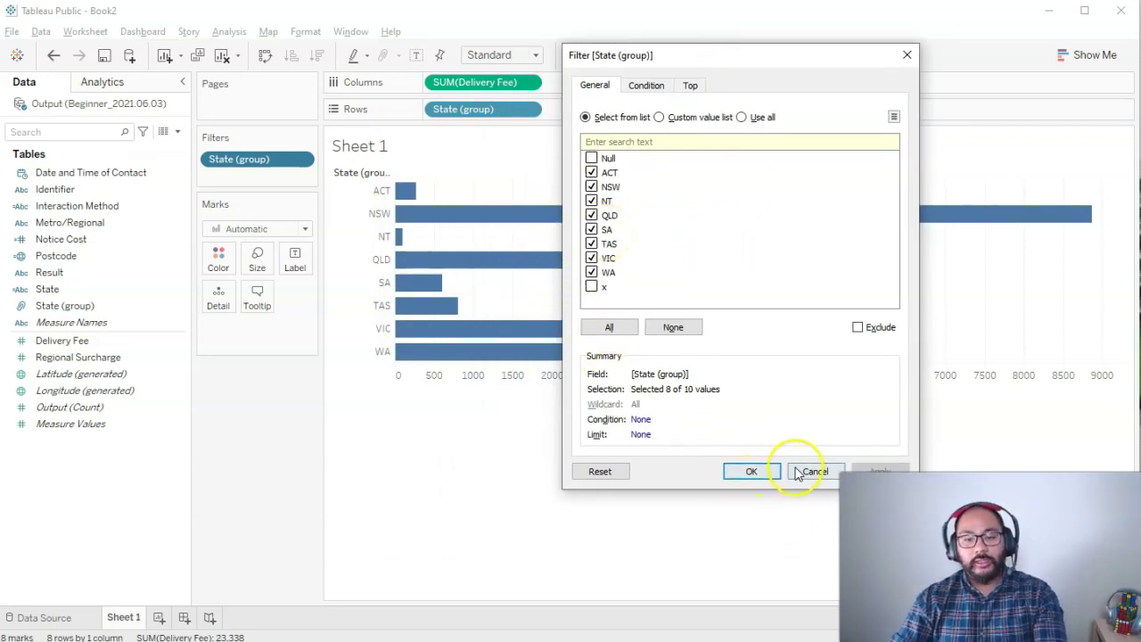
click(755, 470)
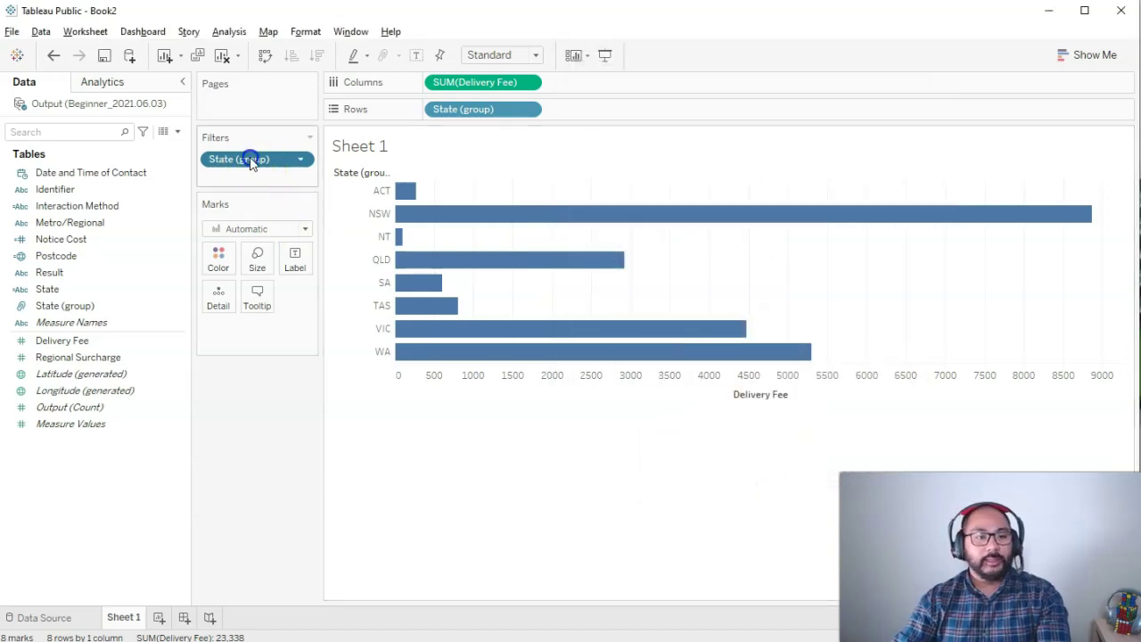
drag(251, 160, 259, 419)
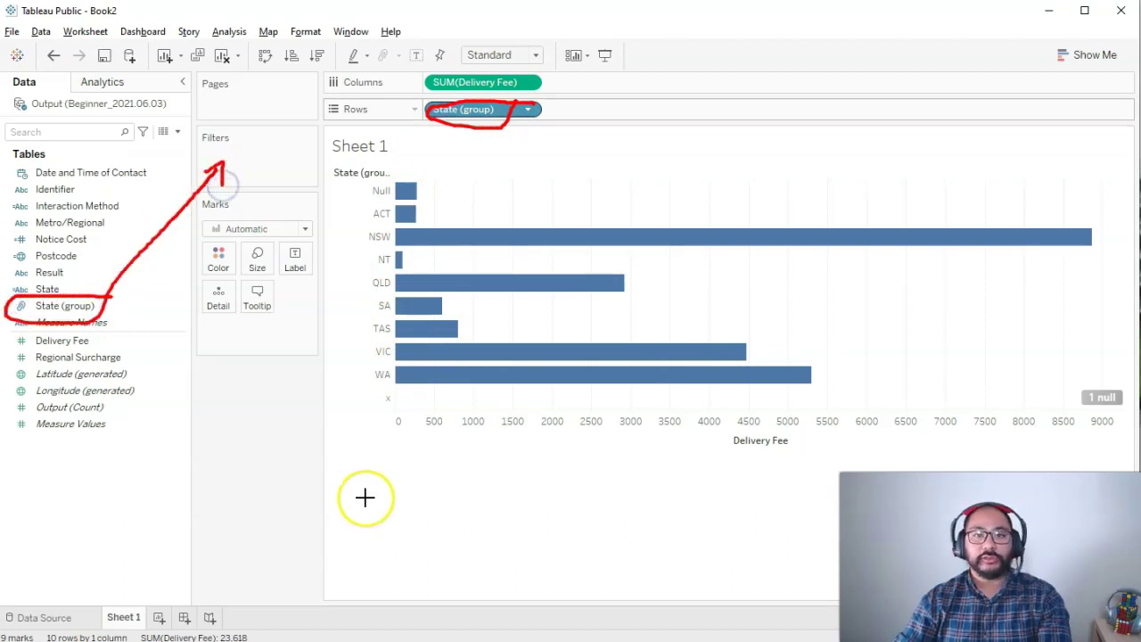
click(52, 308)
drag(51, 308, 247, 162)
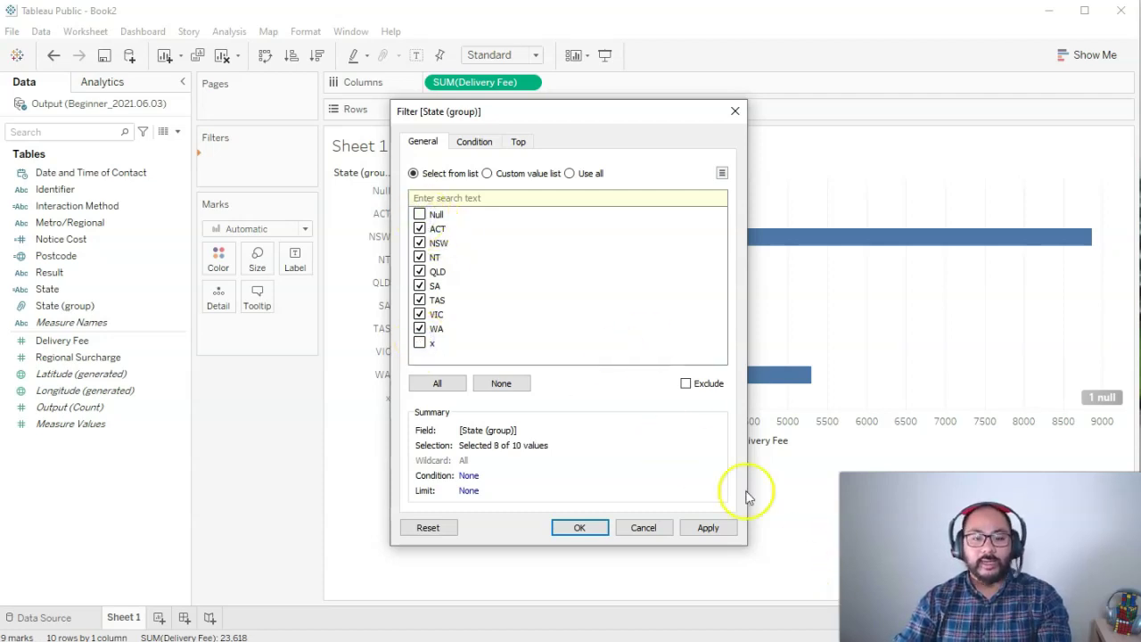
drag(555, 113, 616, 102)
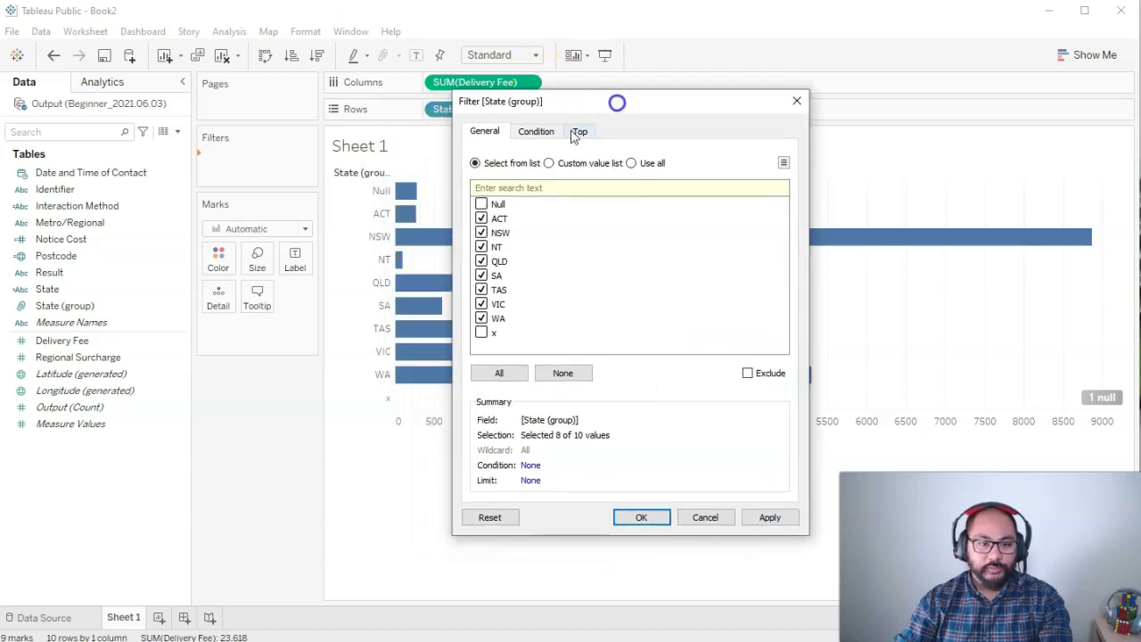
click(764, 518)
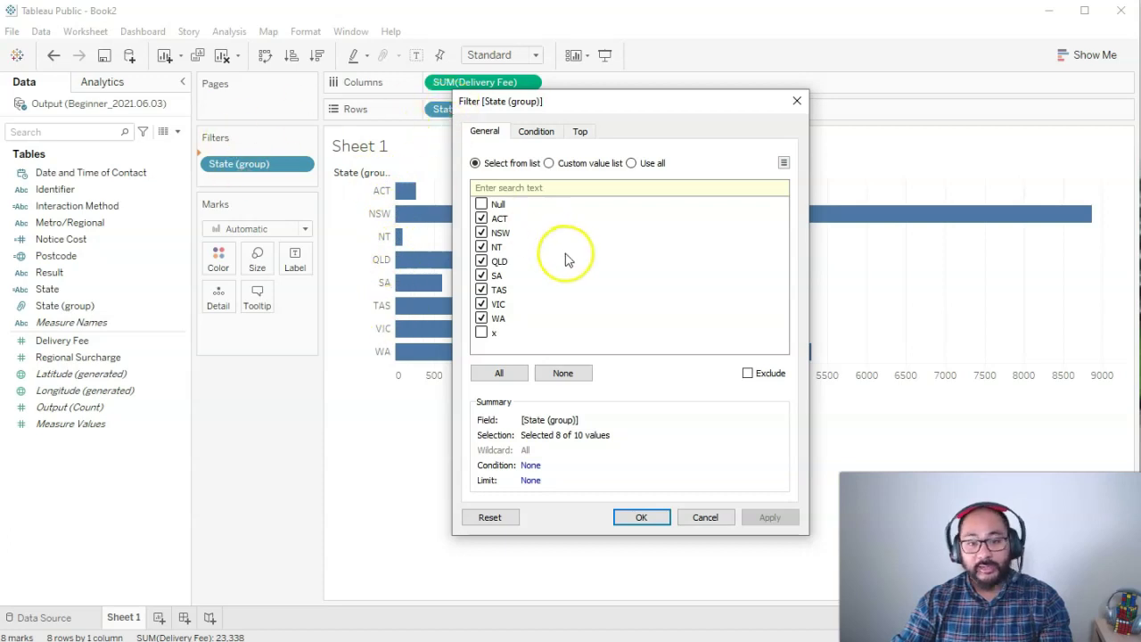
click(501, 373)
click(565, 376)
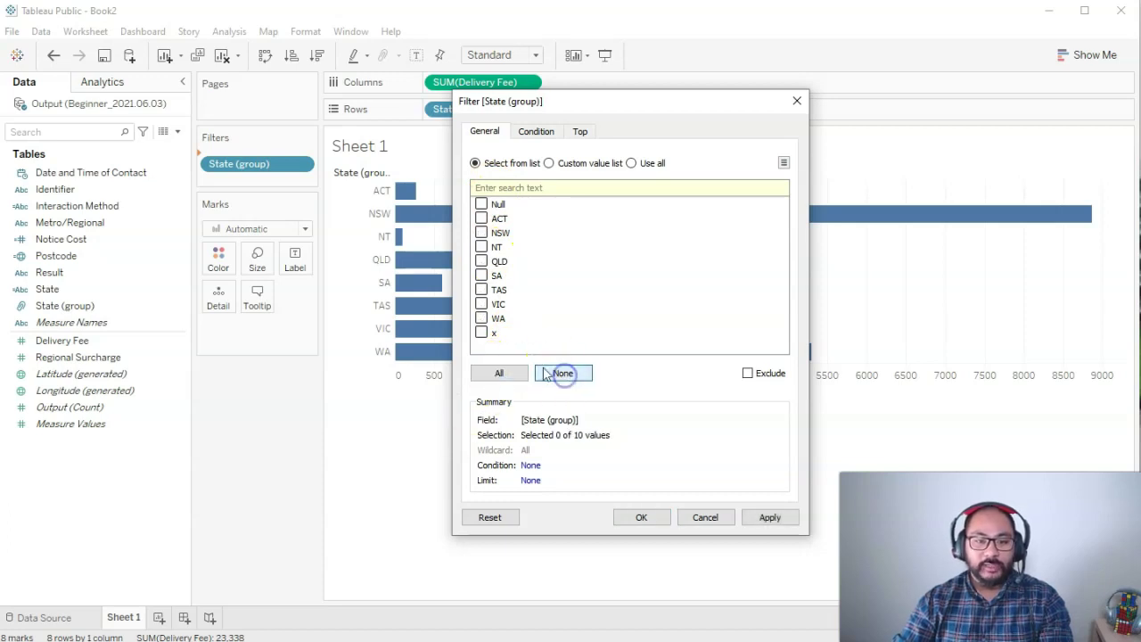
click(504, 373)
click(560, 373)
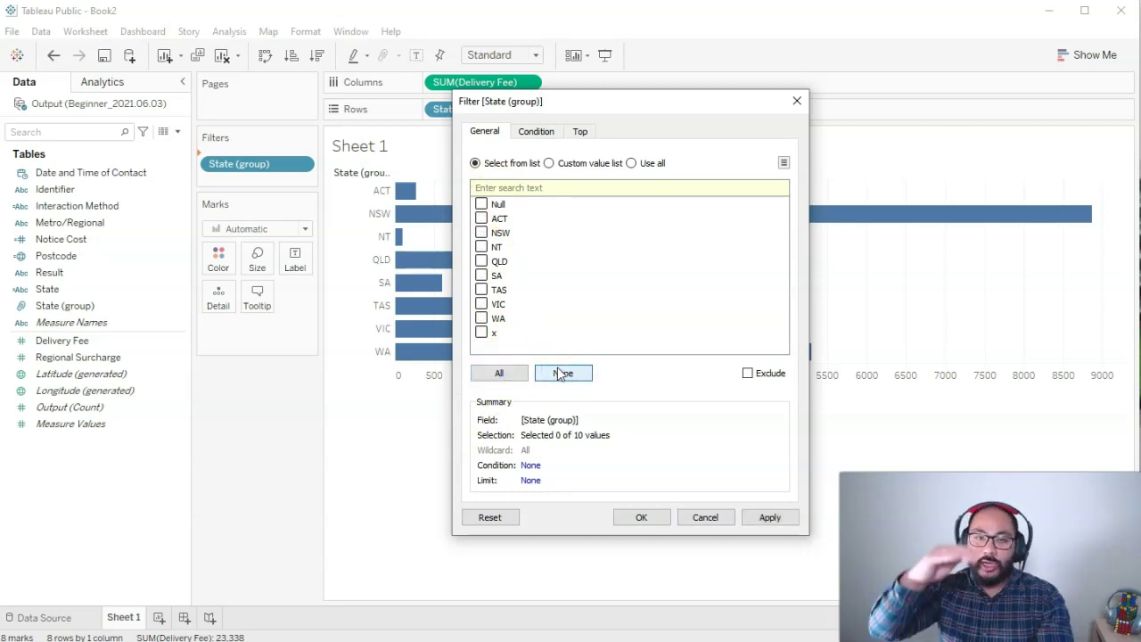
click(500, 372)
click(482, 204)
click(481, 333)
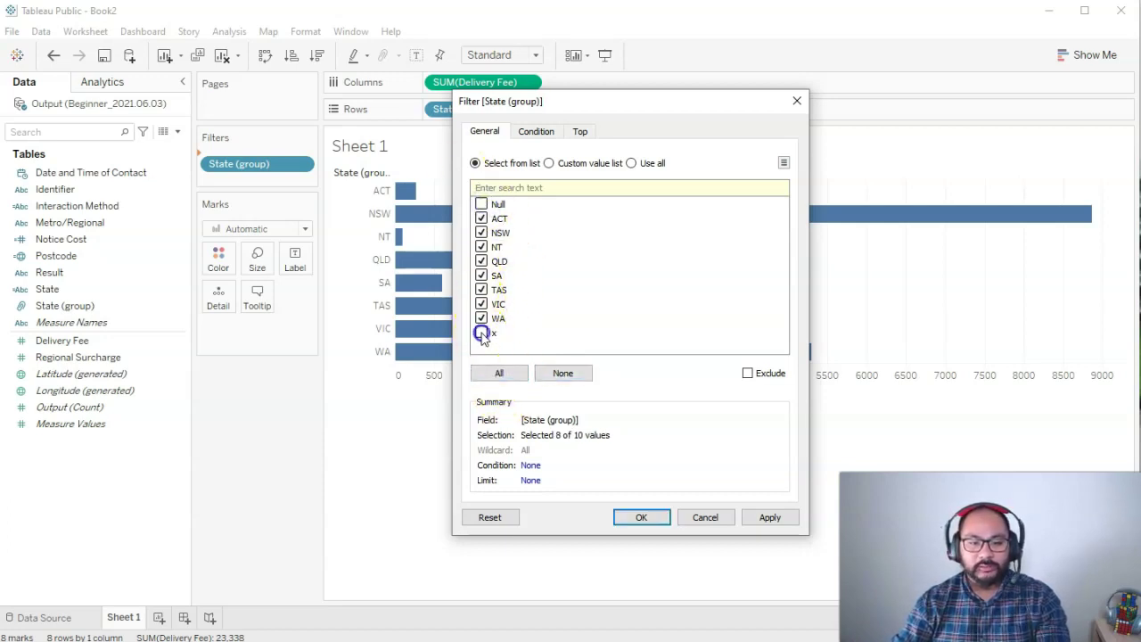
click(564, 373)
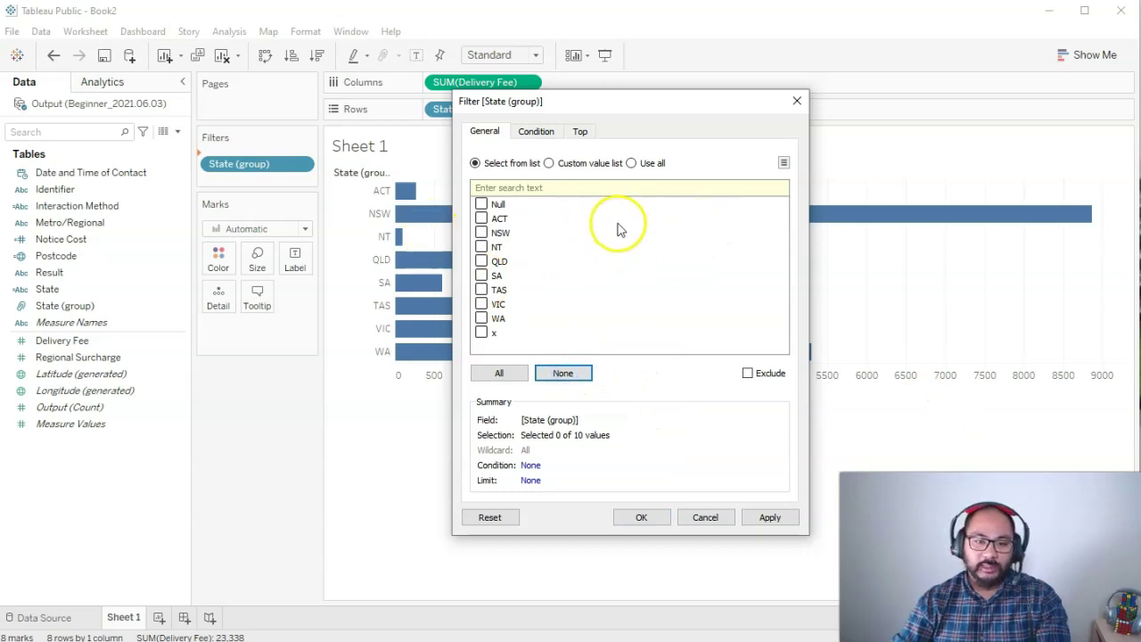
drag(616, 220, 622, 279)
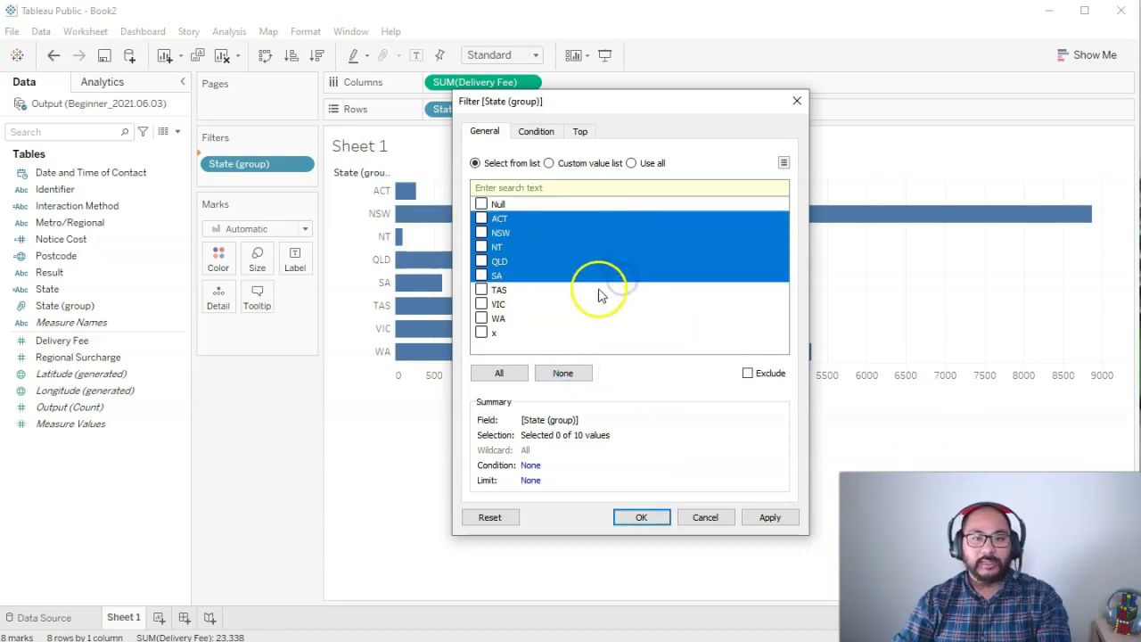
key(space)
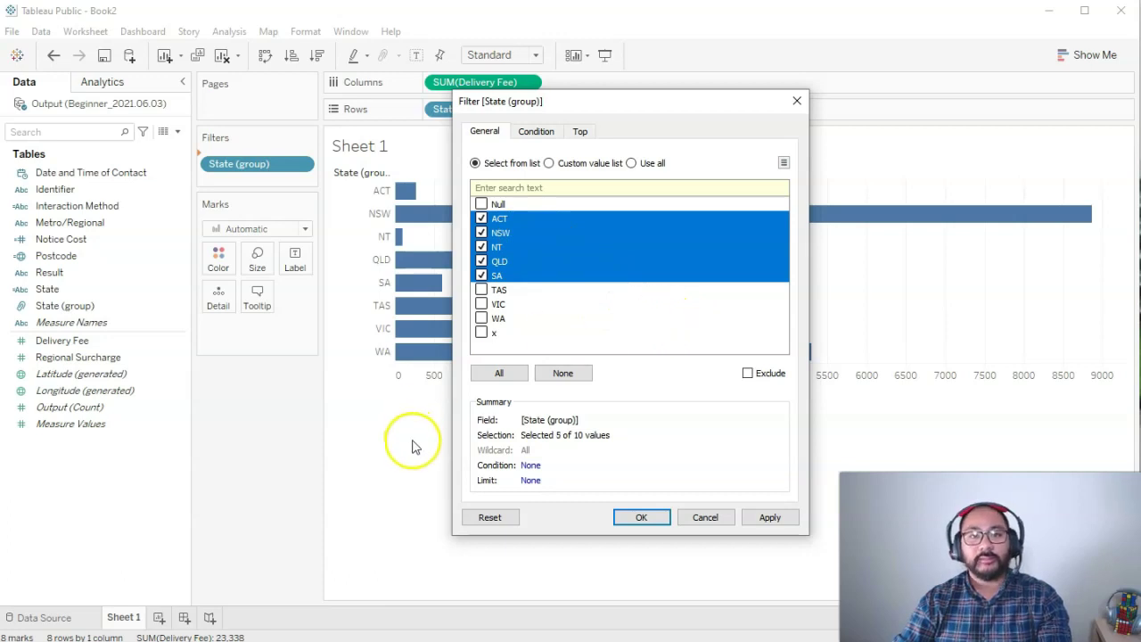
click(482, 218)
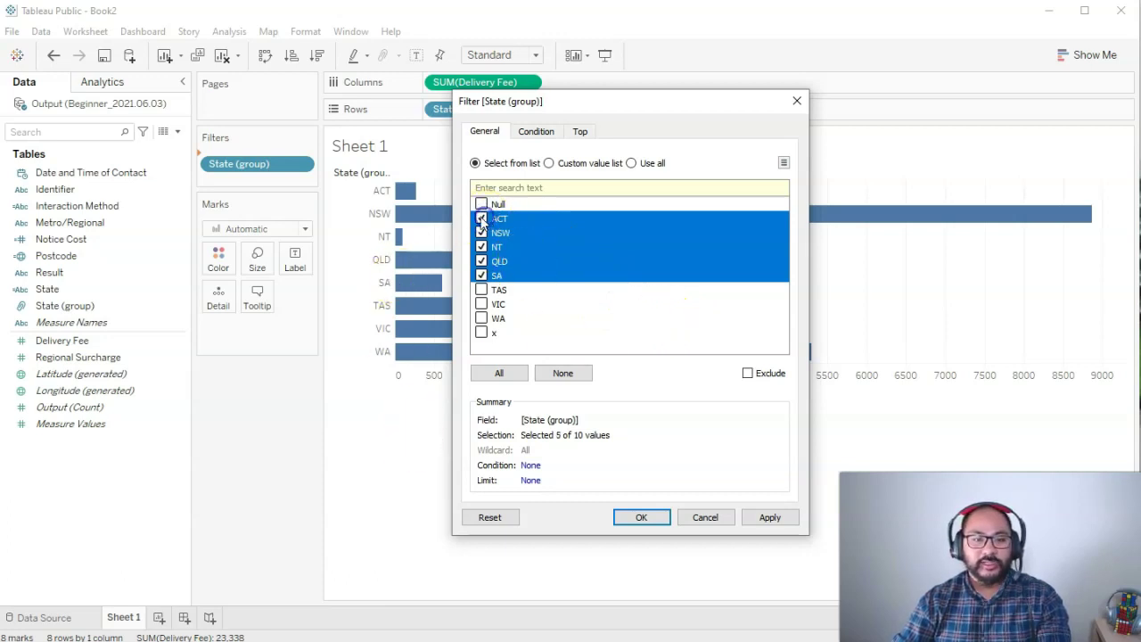
drag(655, 219, 636, 316)
click(482, 219)
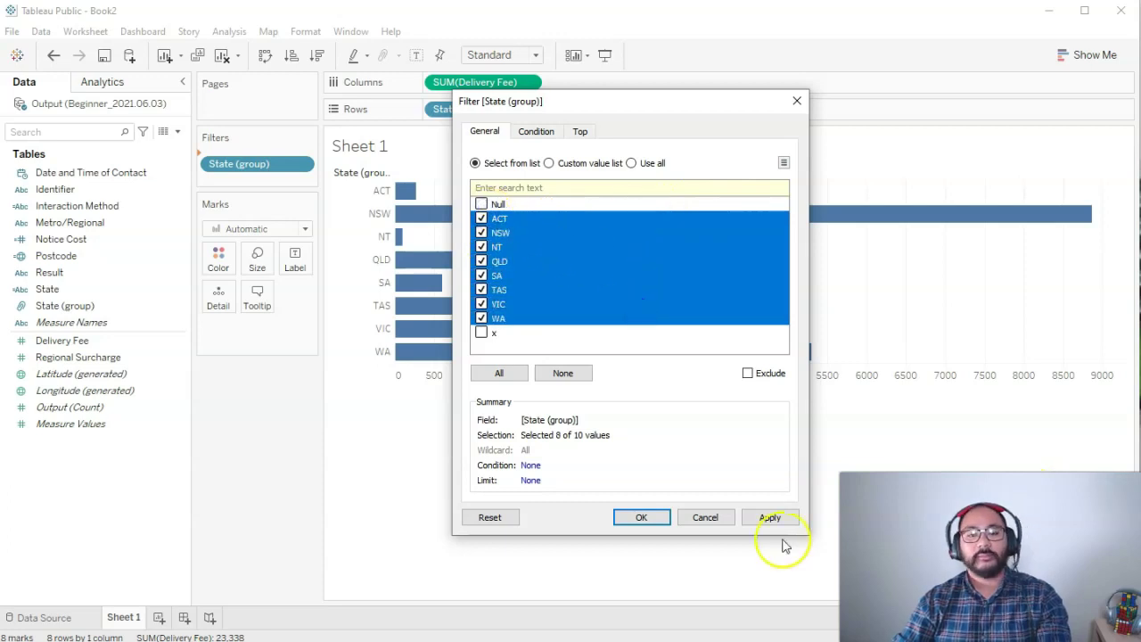
click(649, 517)
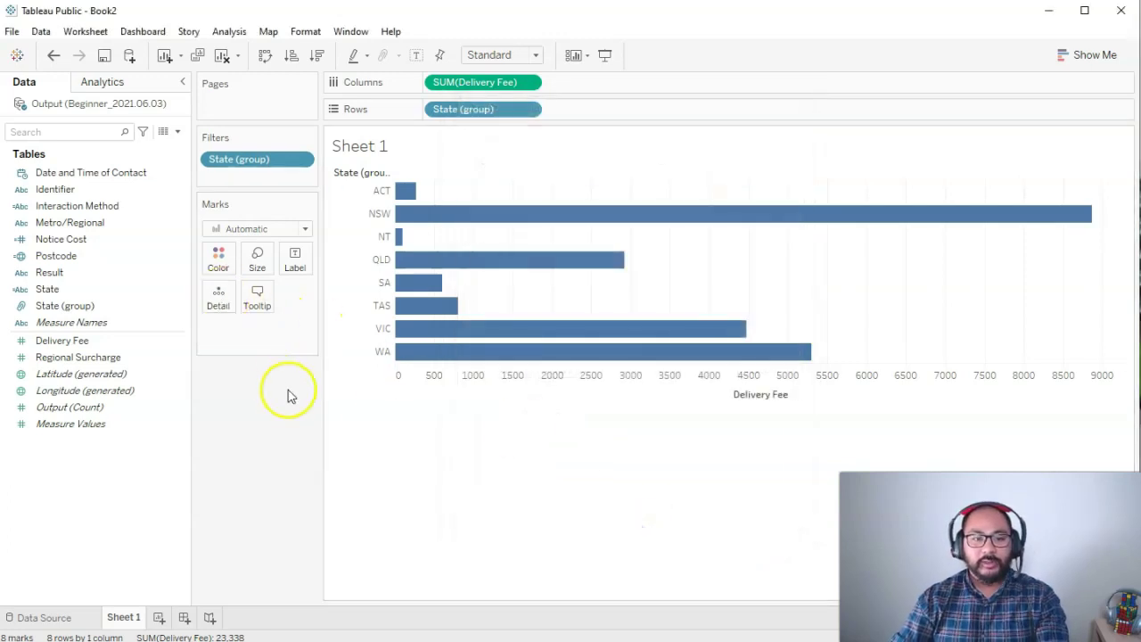
Split the bars by Interaction Method and show value labels on every bar.
drag(323, 303, 321, 303)
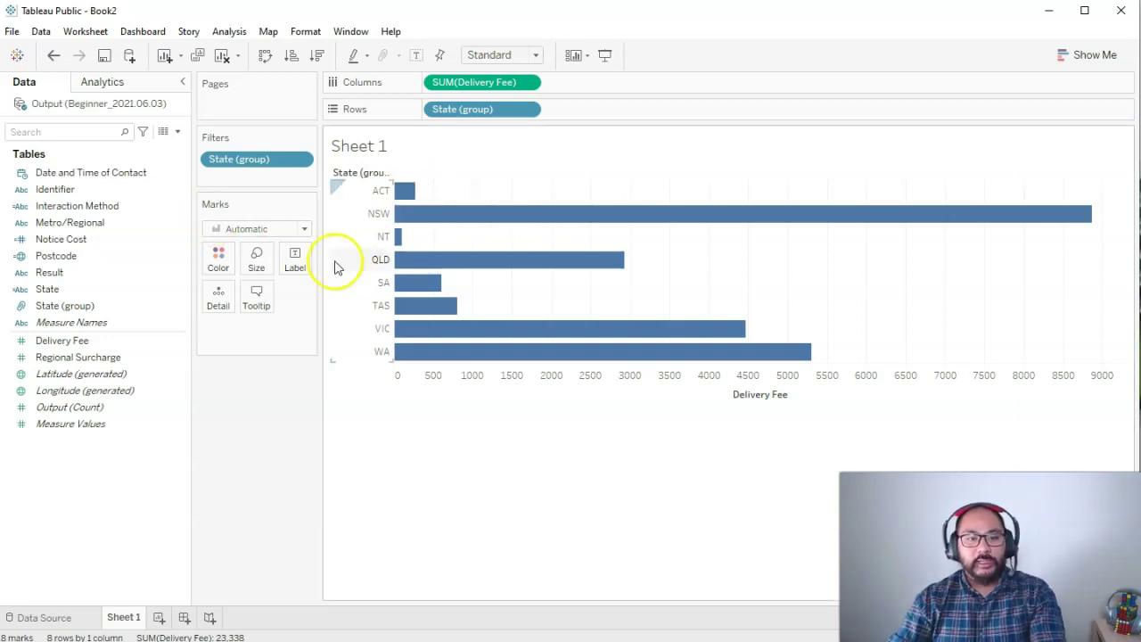
drag(68, 211, 439, 83)
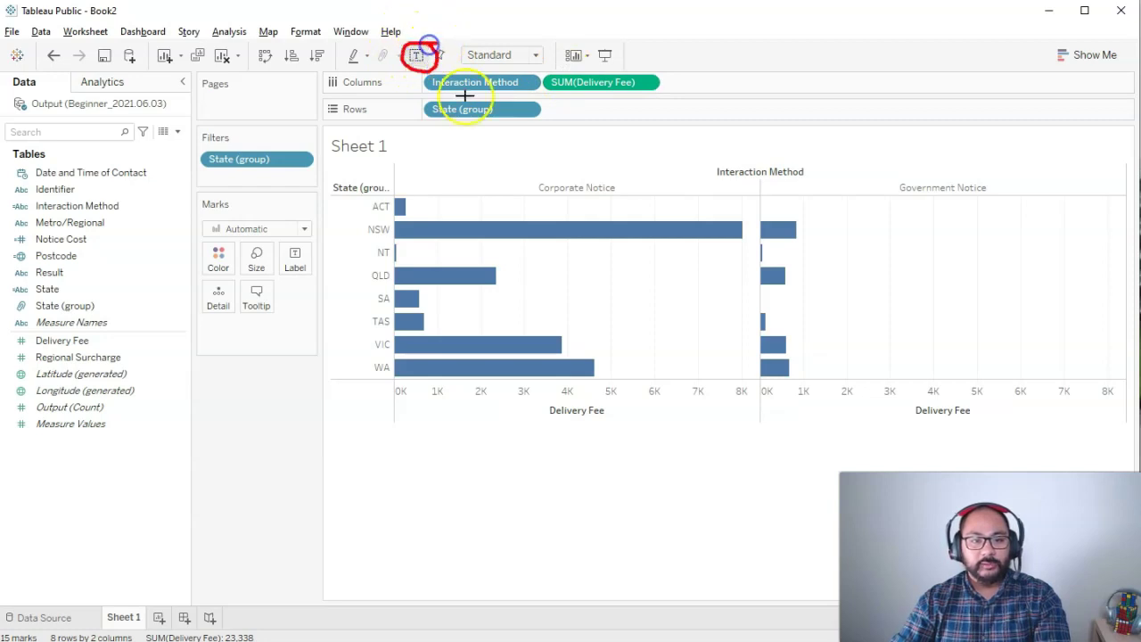
click(416, 56)
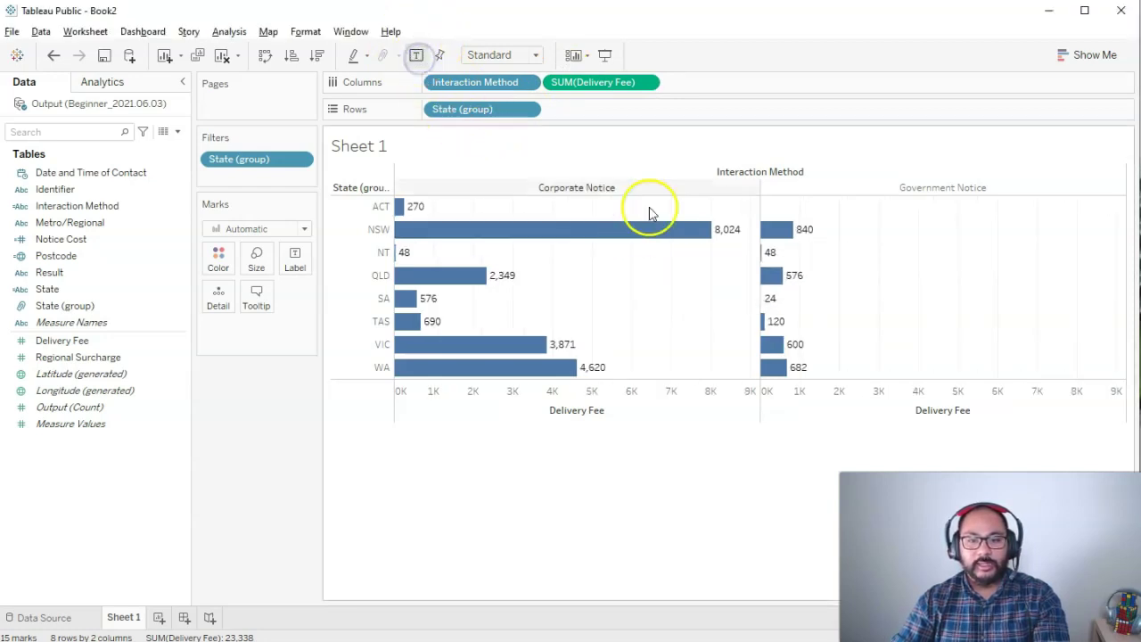
Remove Interaction Method, then drag it back onto Columns before SUM(Delivery Fee).
drag(471, 81, 238, 425)
click(356, 214)
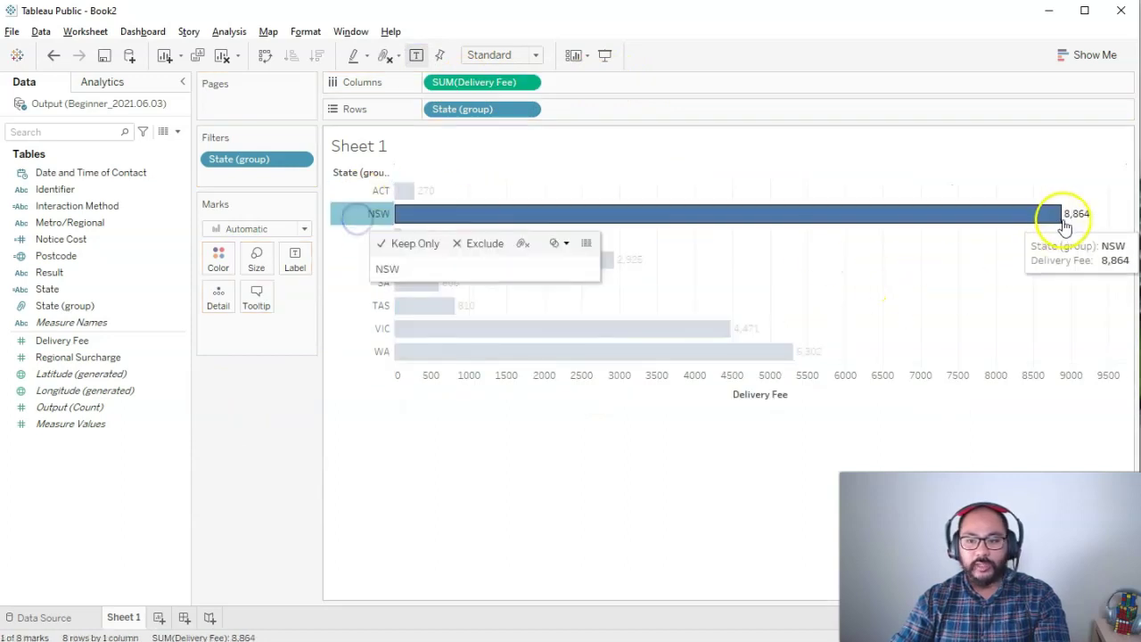
click(86, 211)
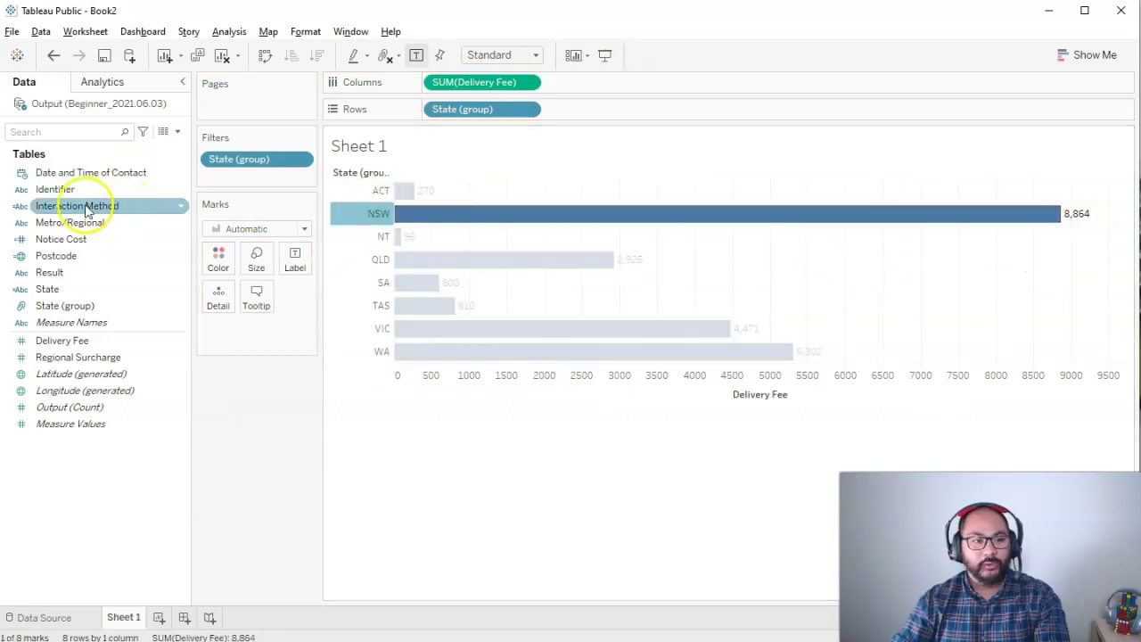
drag(86, 210, 437, 85)
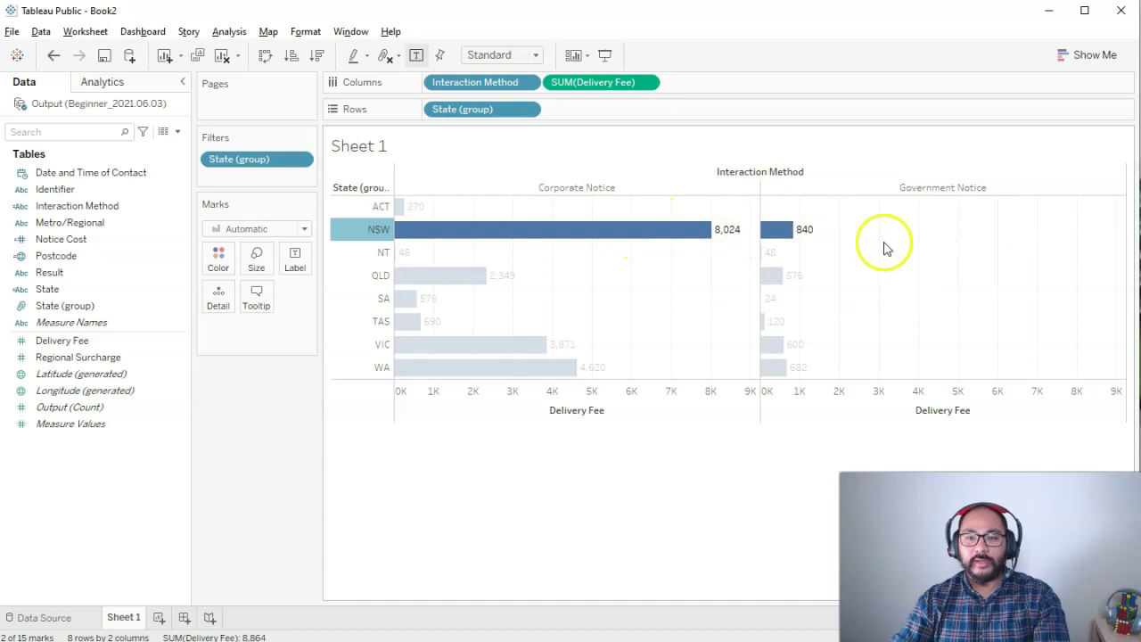
Select the Corporate Notice header and keep only Corporate Notice data.
click(883, 243)
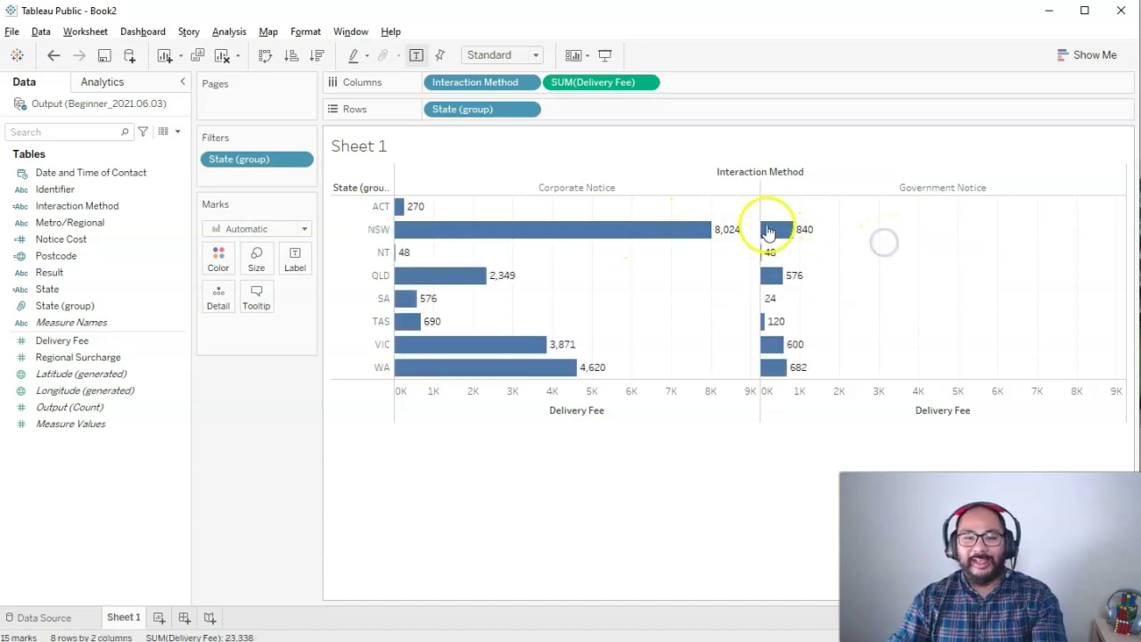
click(609, 188)
click(865, 270)
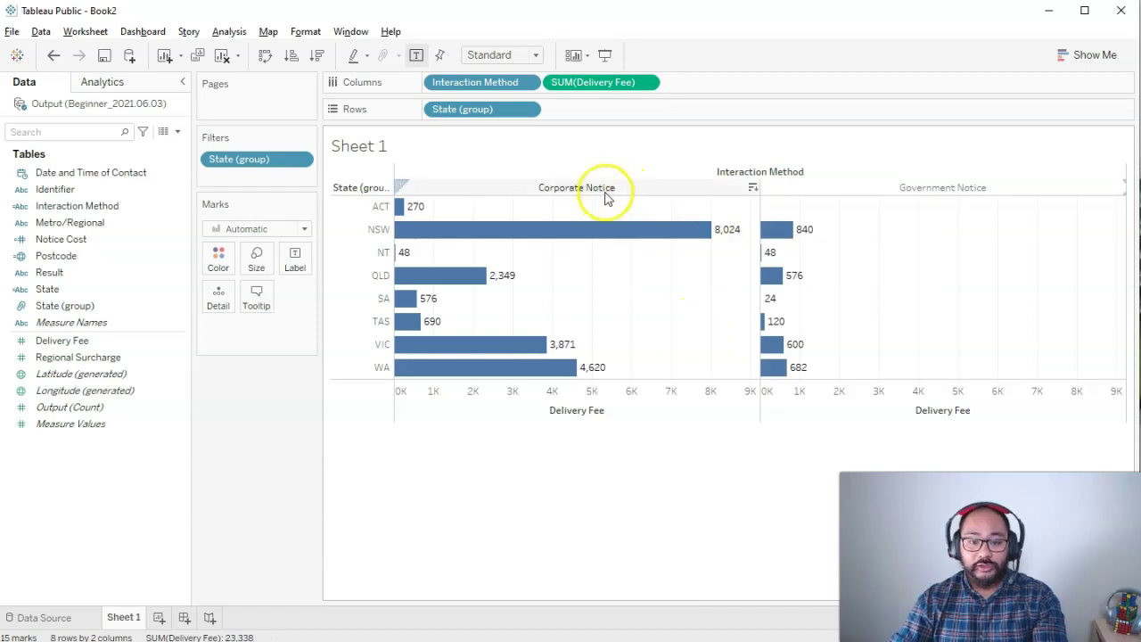
click(604, 189)
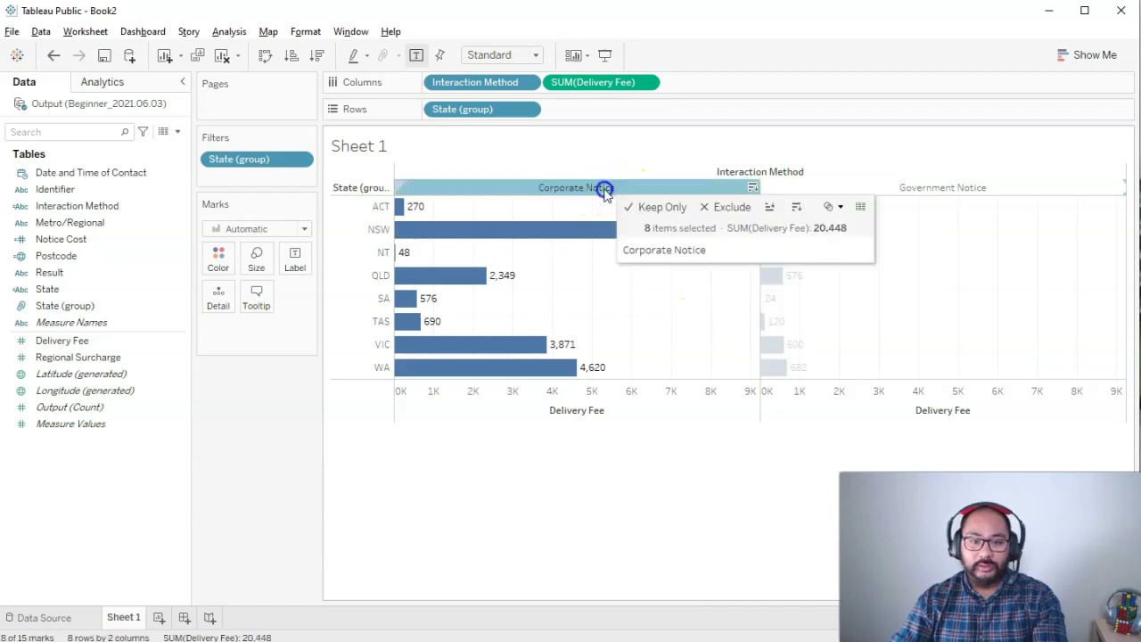
click(651, 212)
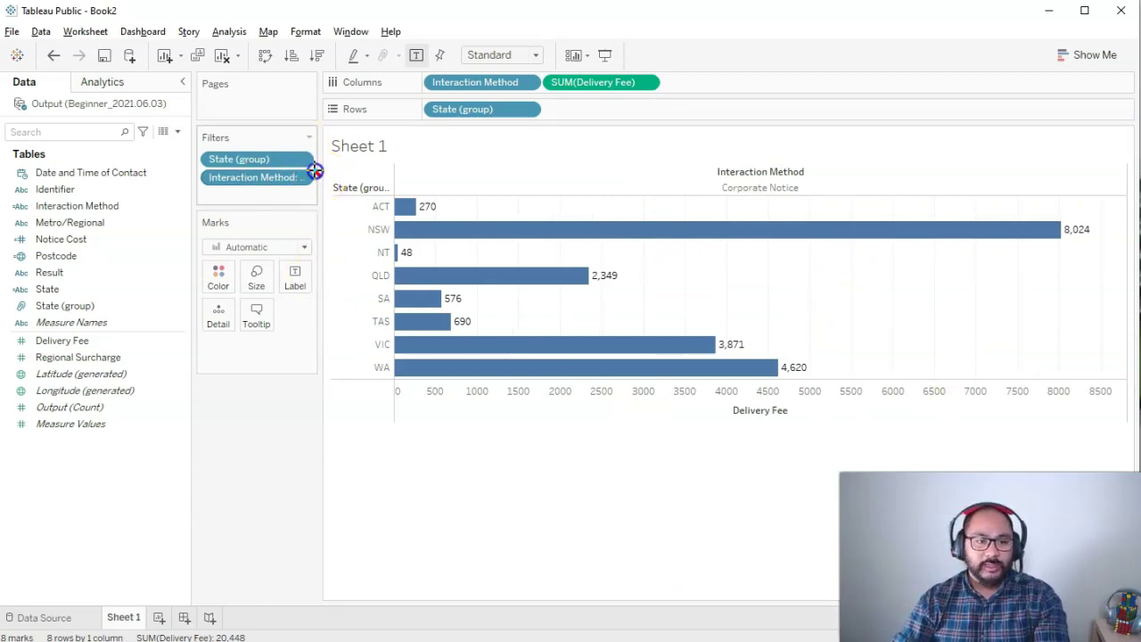
Check the Interaction Method filter settings and close them without changes.
drag(290, 189, 322, 168)
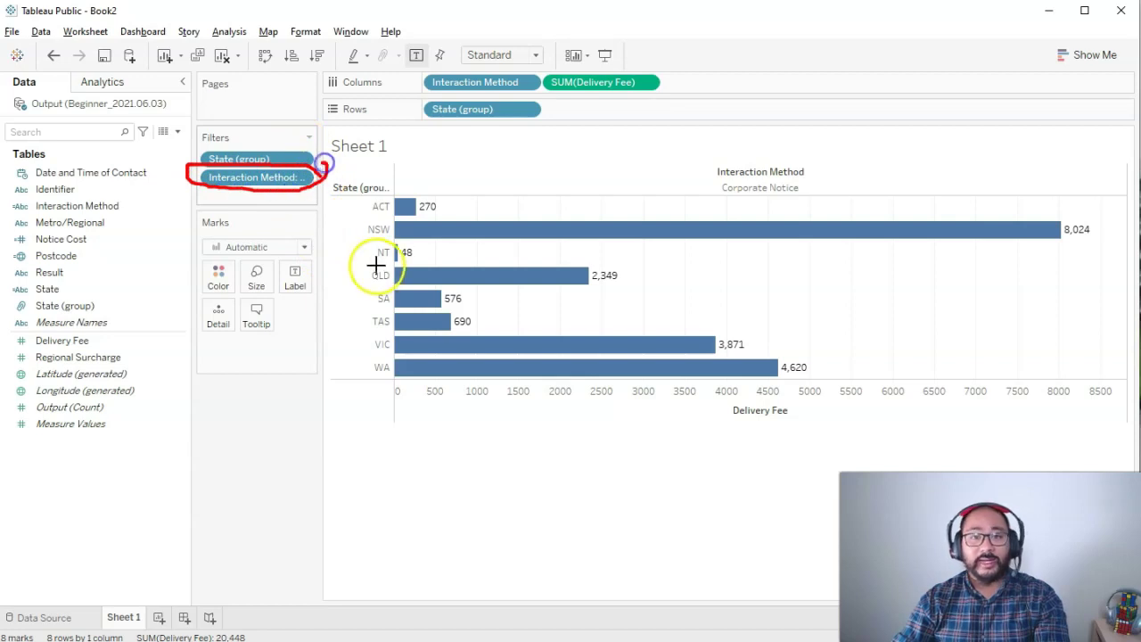
right_click(260, 178)
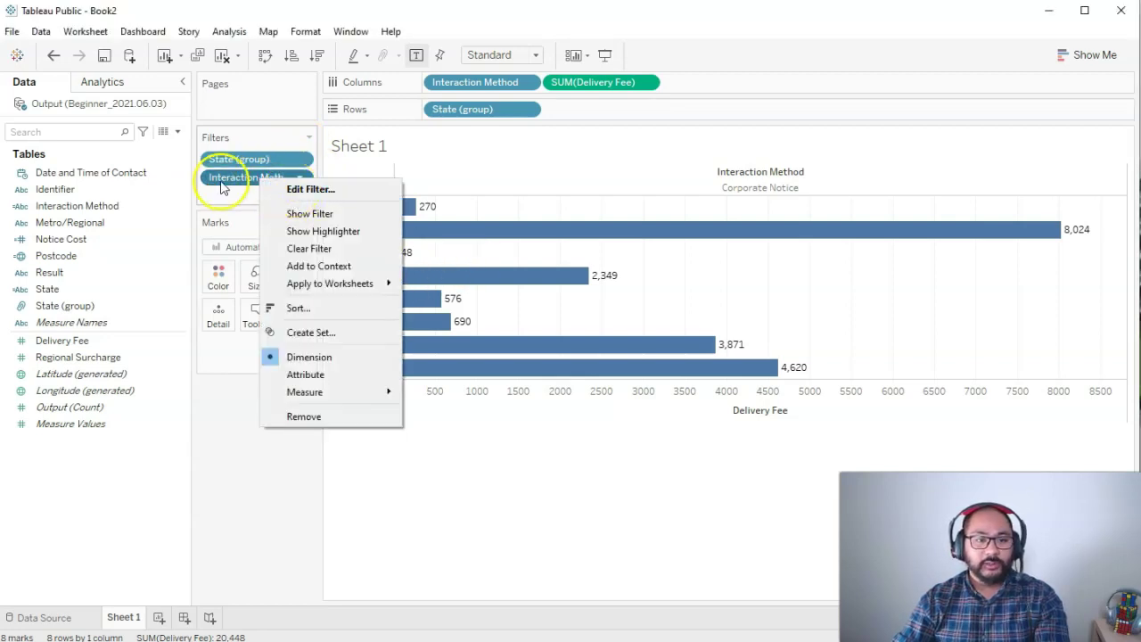
click(230, 181)
double_click(259, 184)
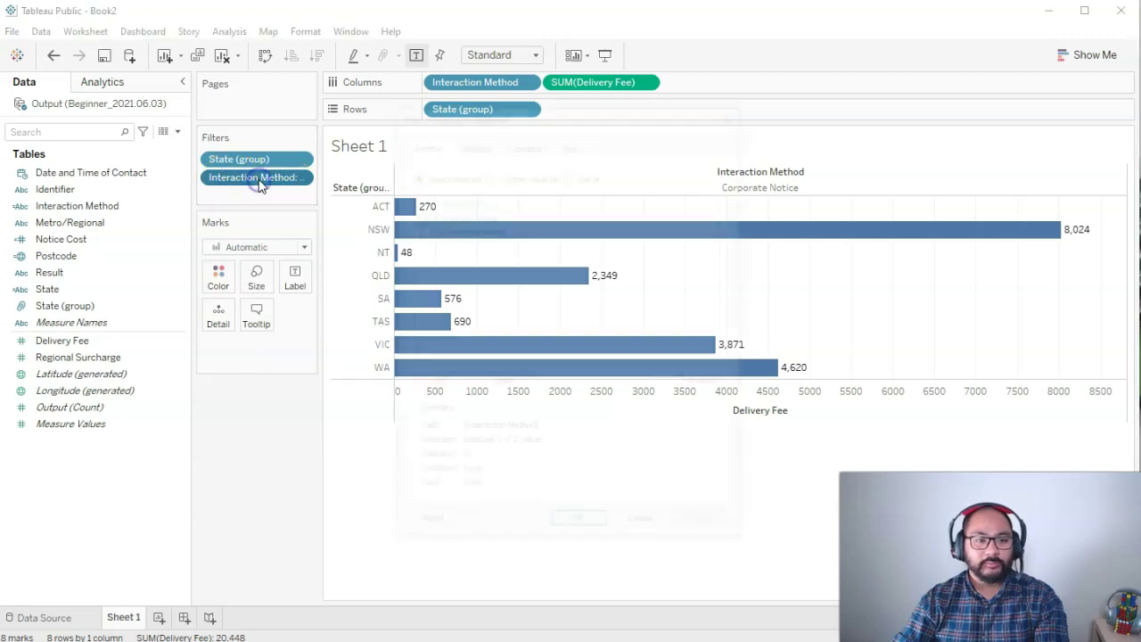
drag(564, 114, 486, 214)
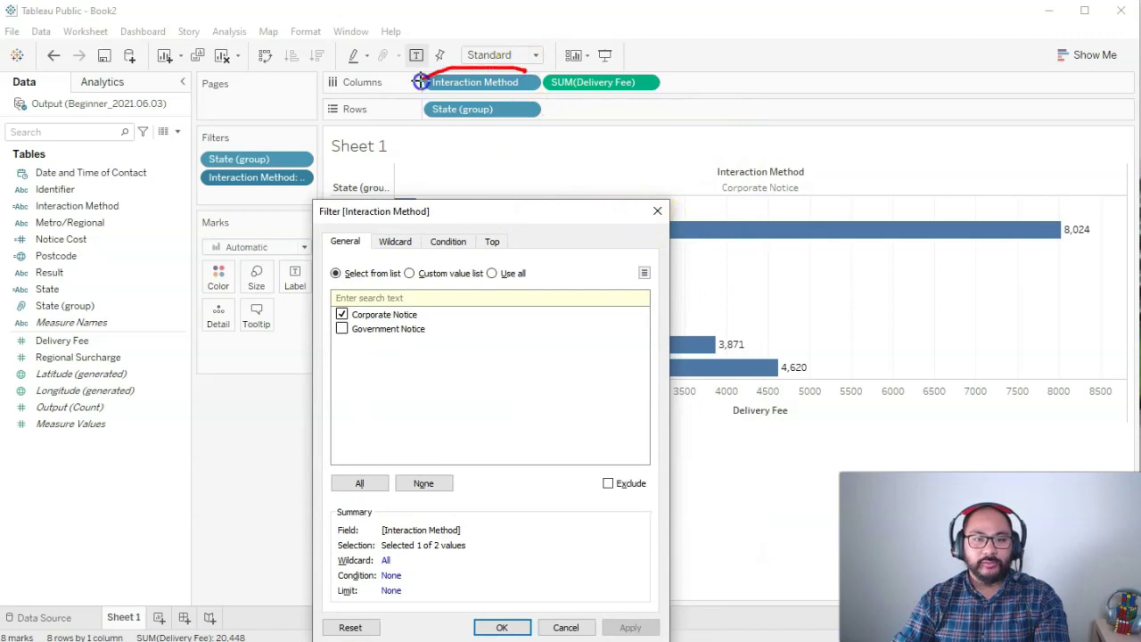
drag(541, 92, 527, 70)
key(Escape)
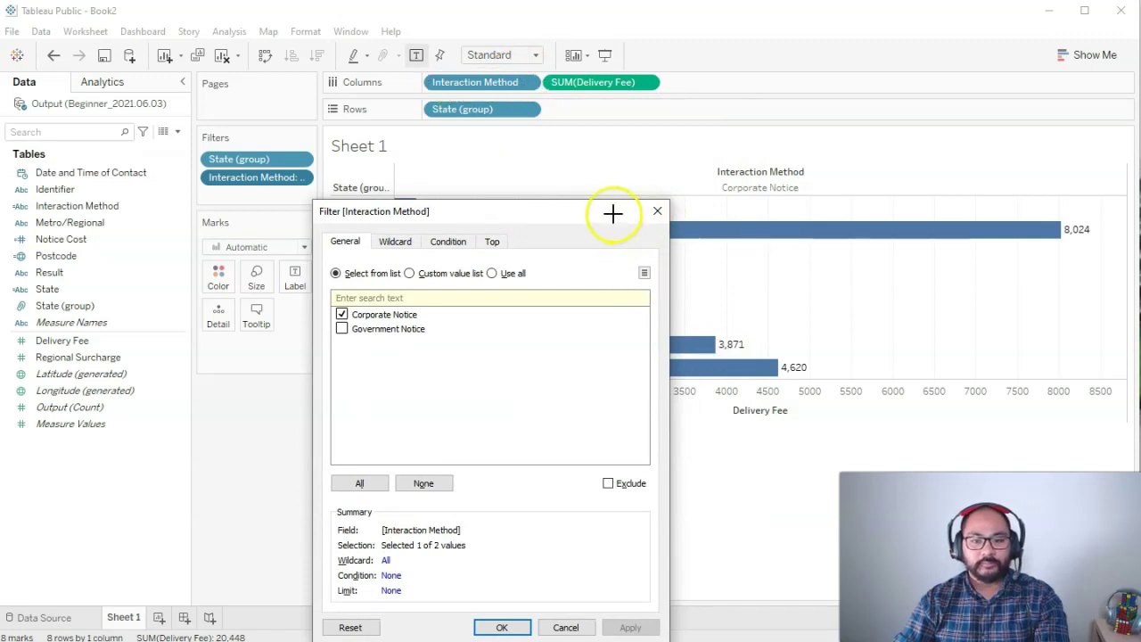
click(657, 210)
Remove Interaction Method from Columns and widen the side cards to show full filter names.
drag(499, 83, 255, 443)
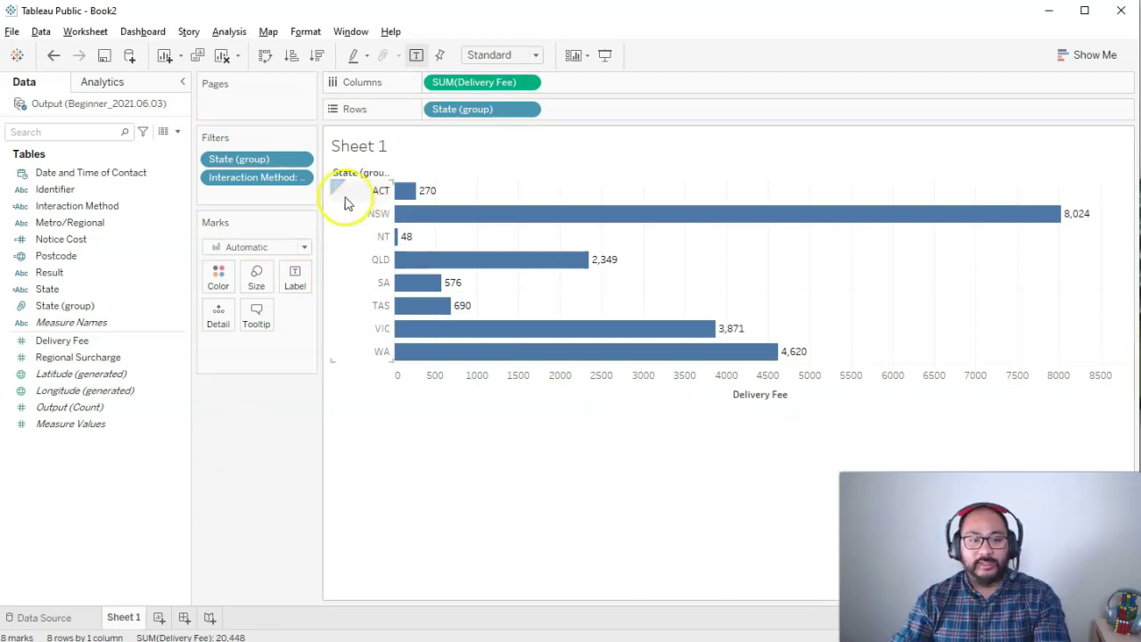
drag(319, 182, 364, 183)
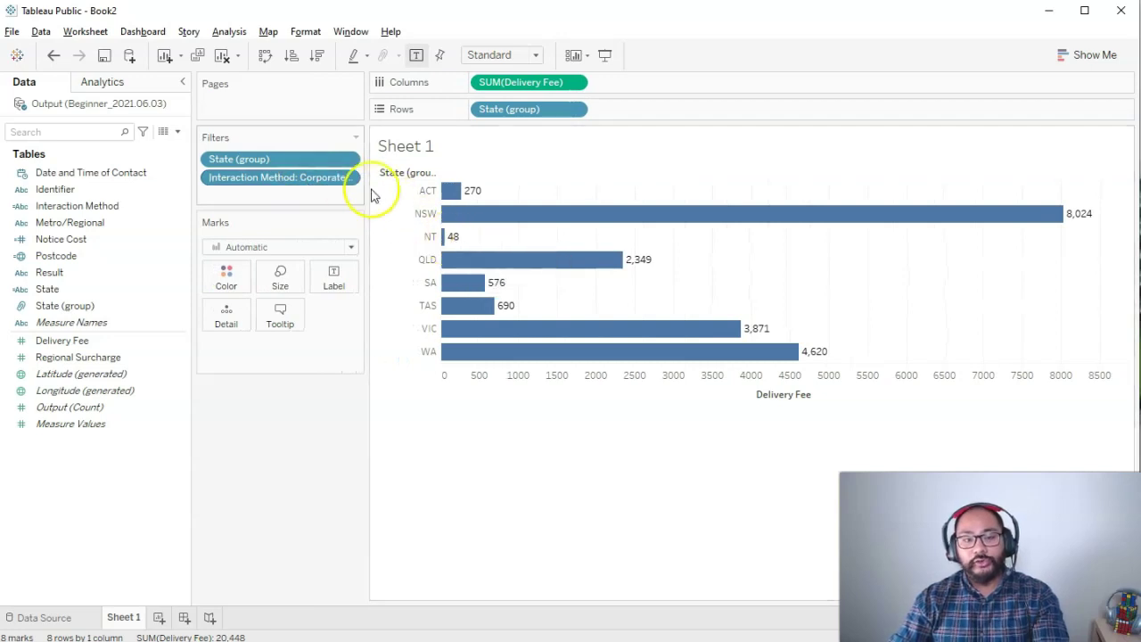
mouse_move(326, 181)
mouse_down()
mouse_move(239, 167)
mouse_move(229, 202)
mouse_move(330, 175)
mouse_move(505, 87)
mouse_up()
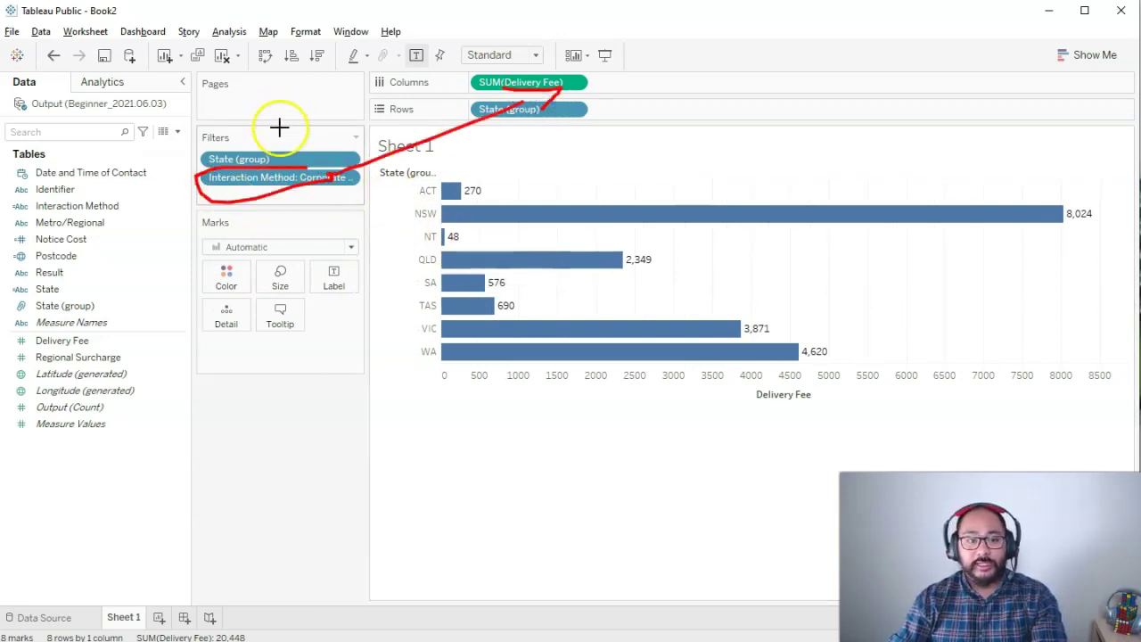
drag(112, 153, 104, 179)
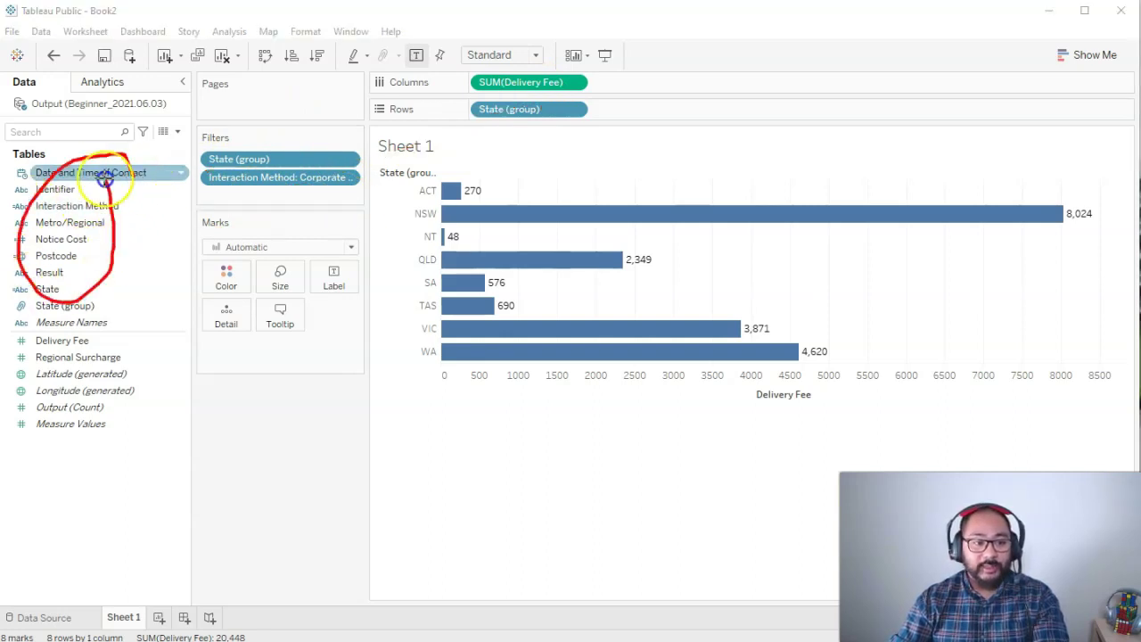
mouse_move(534, 57)
mouse_down()
mouse_move(517, 133)
mouse_move(573, 59)
mouse_up()
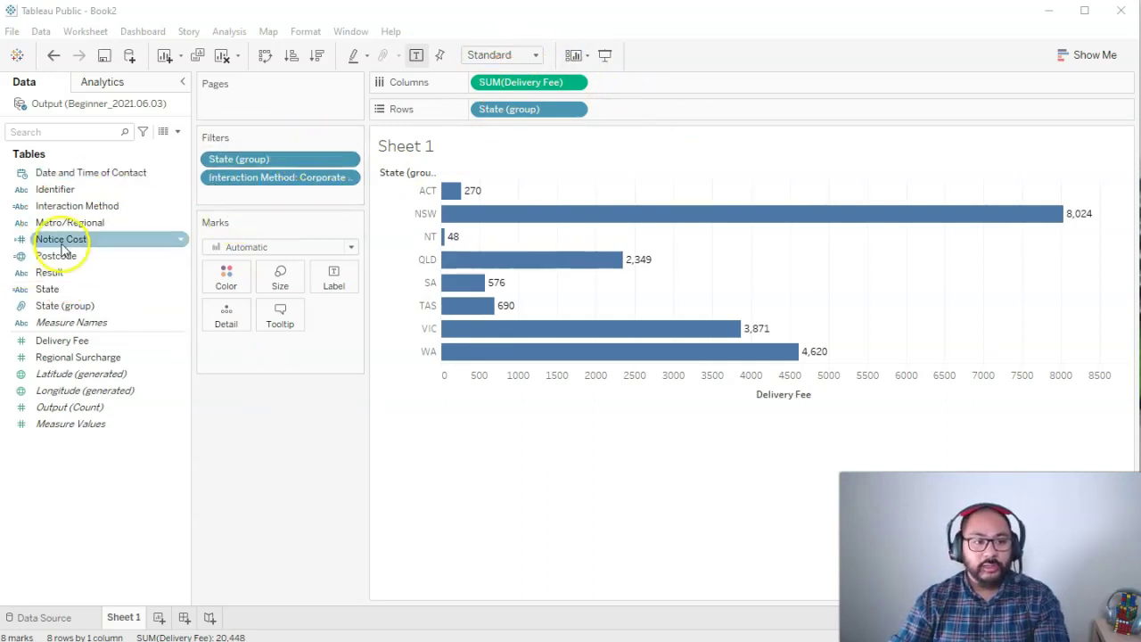
Add Metro/Regional to Filters with only Metro ticked, leaving six state bars.
mouse_move(65, 222)
mouse_down()
mouse_move(238, 202)
mouse_move(229, 158)
mouse_move(223, 196)
mouse_up()
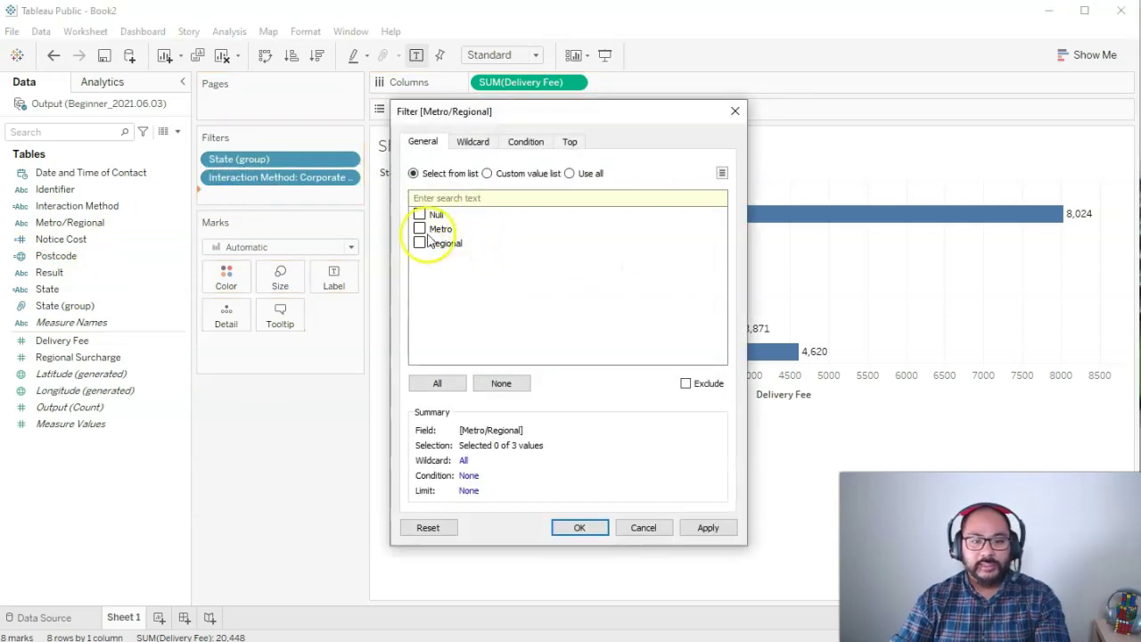
click(419, 229)
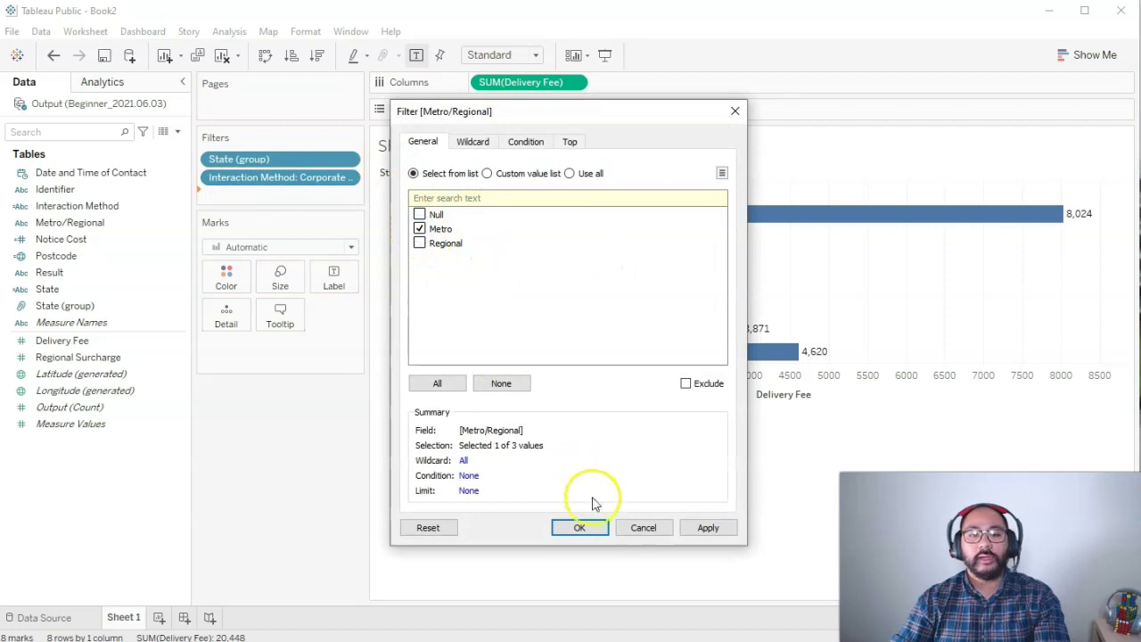
click(579, 527)
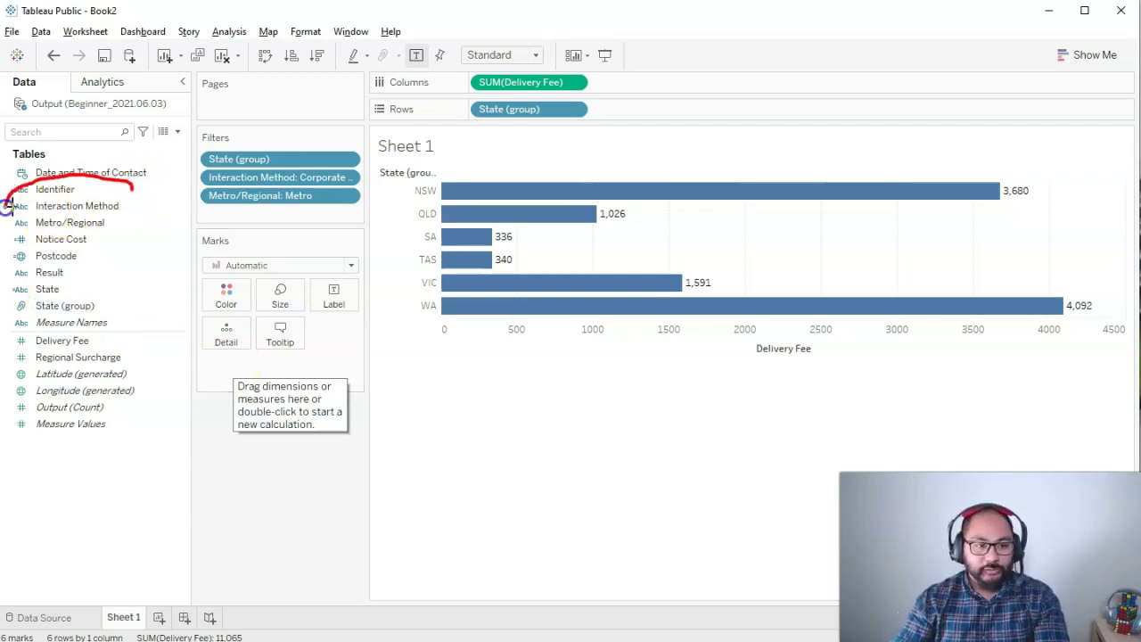
mouse_move(25, 321)
mouse_down()
mouse_move(141, 313)
mouse_move(151, 214)
mouse_up()
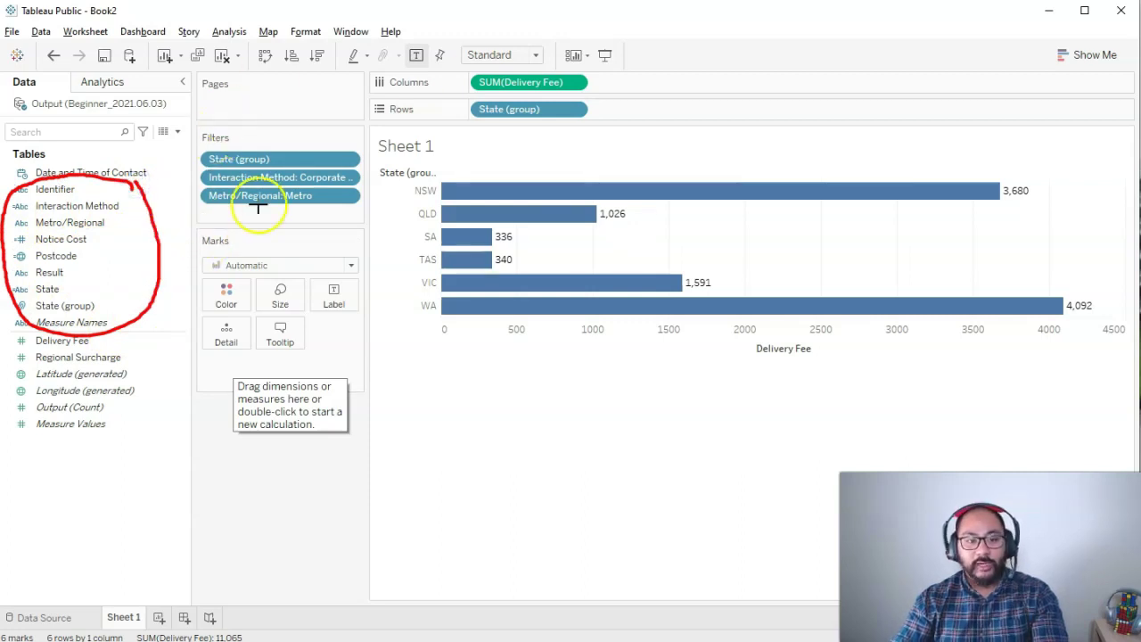
key(e)
drag(172, 162, 140, 160)
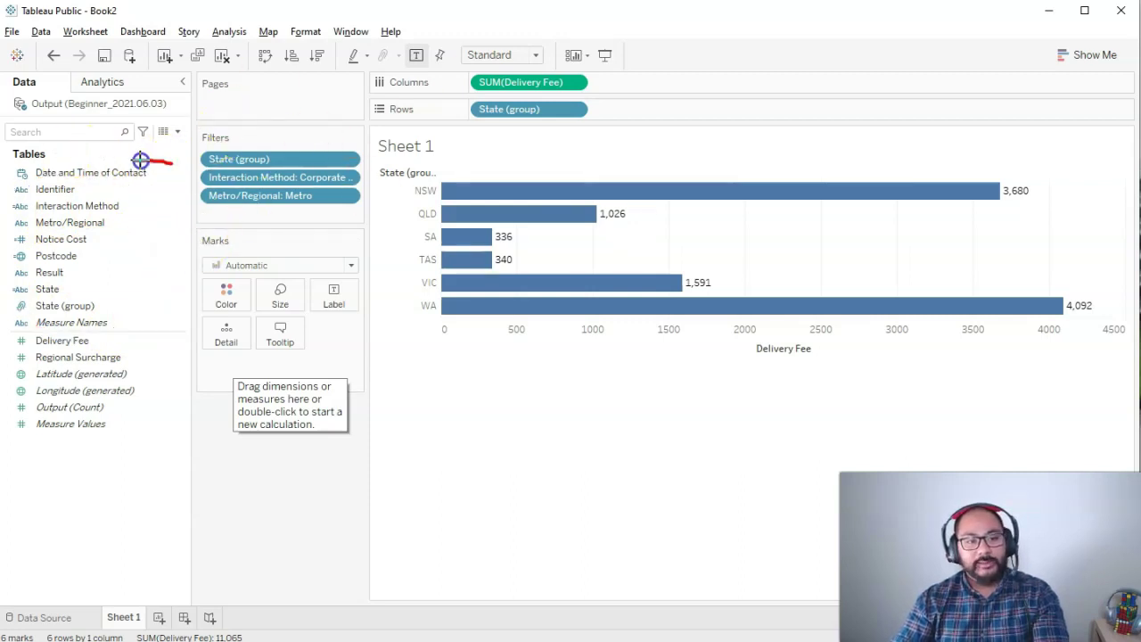
drag(7, 157, 0, 160)
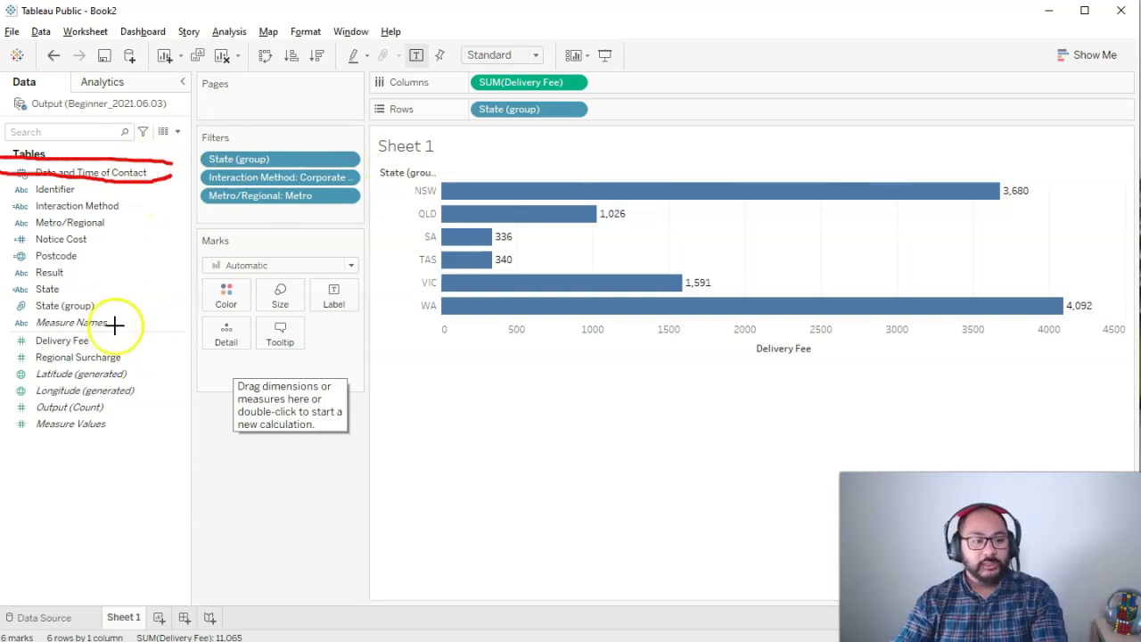
mouse_move(131, 322)
mouse_down()
mouse_move(17, 327)
mouse_move(41, 362)
mouse_move(140, 336)
mouse_up()
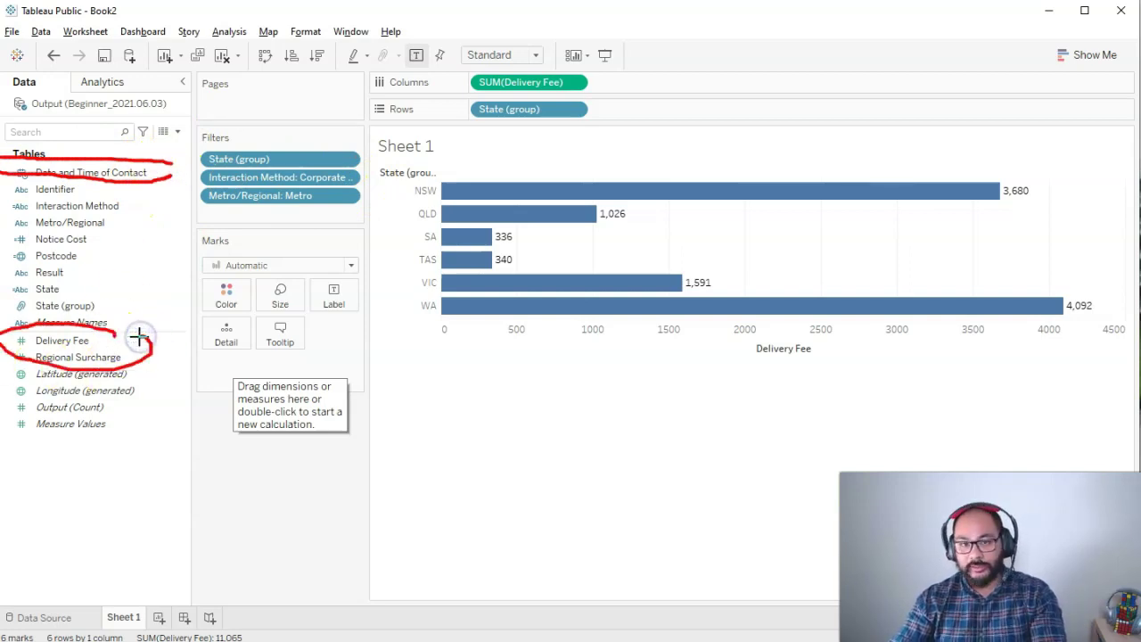
key(Escape)
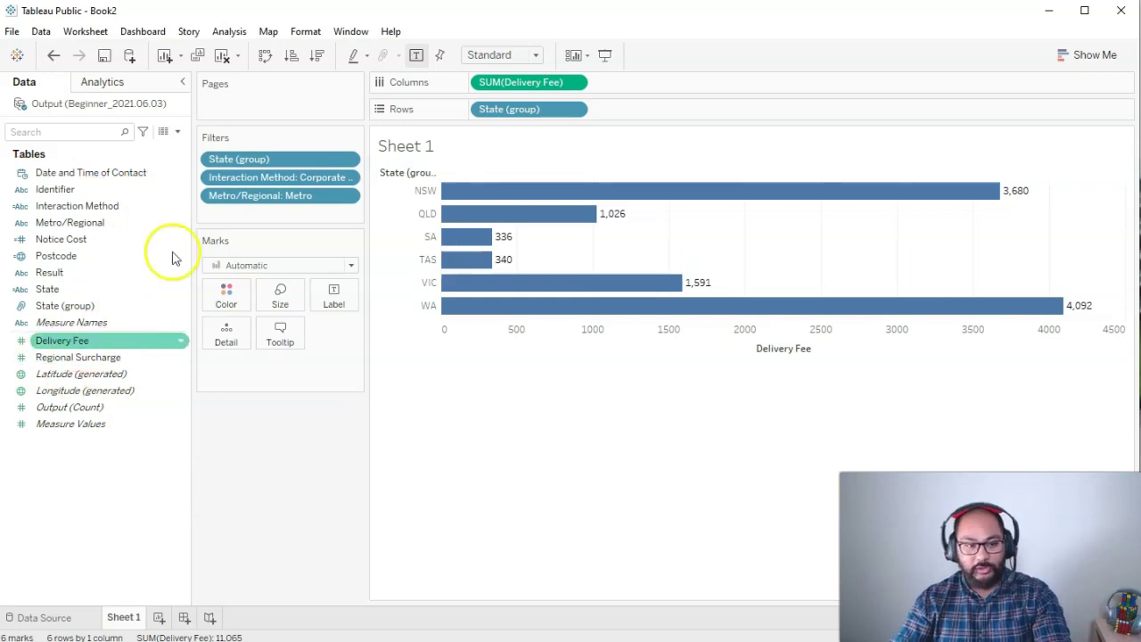